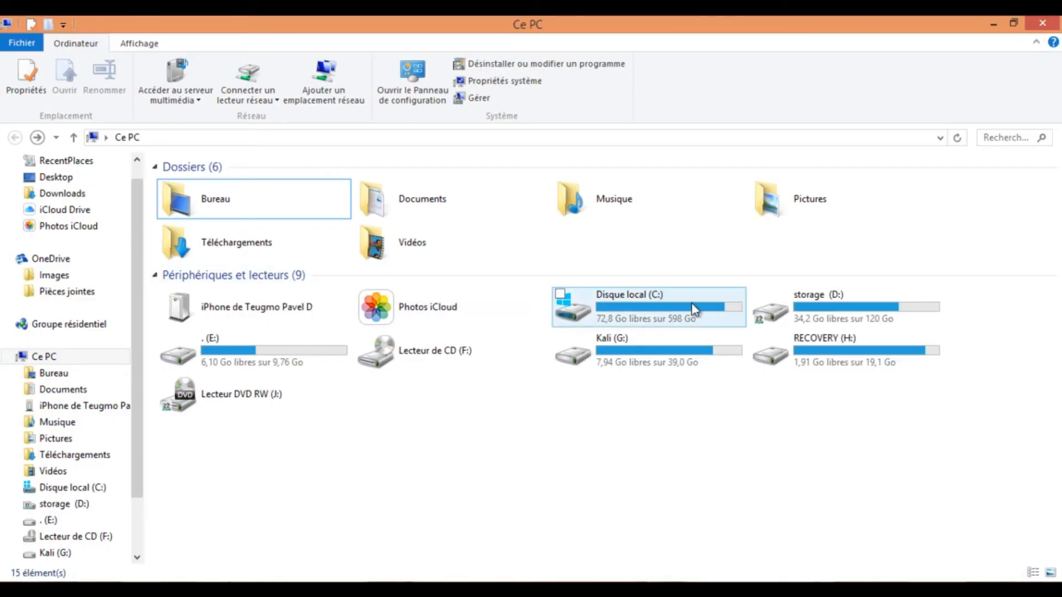
Check the commands available for the storage (D:) drive, including the BitLocker option
right_click(868, 304)
left_click(755, 508)
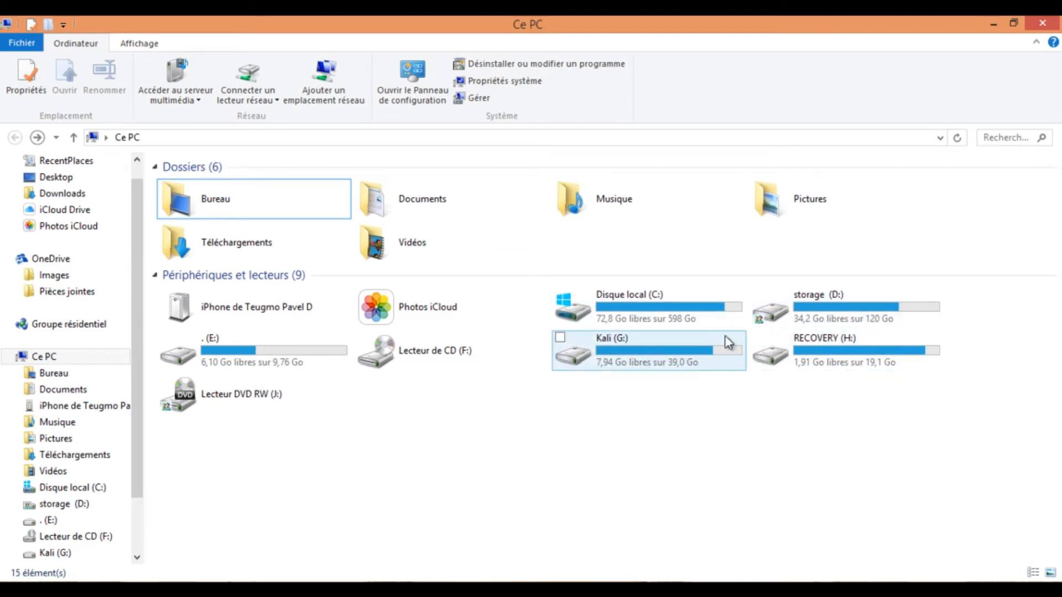
left_click(822, 305)
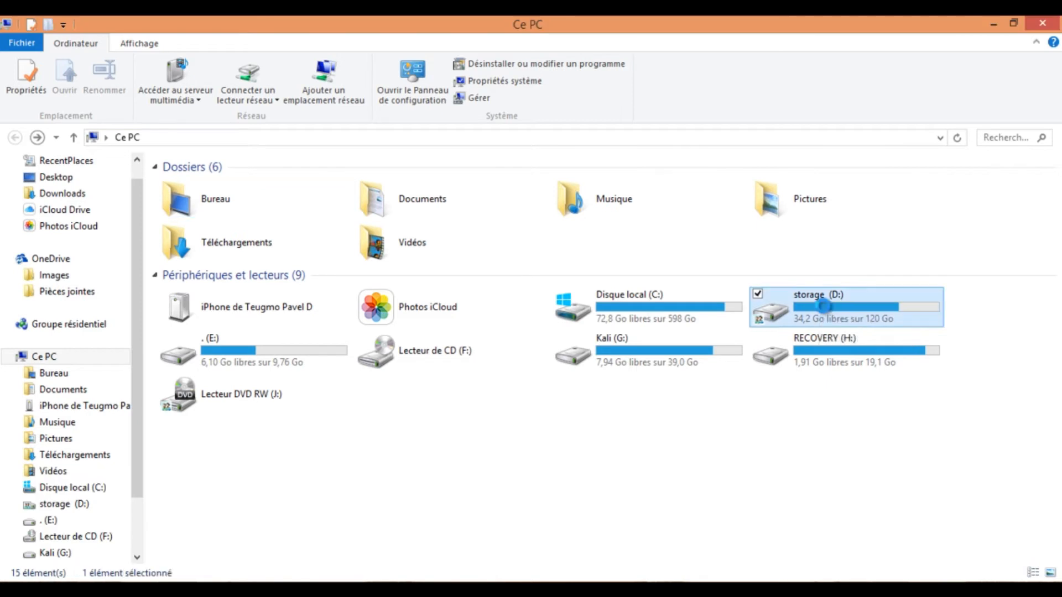
right_click(822, 305)
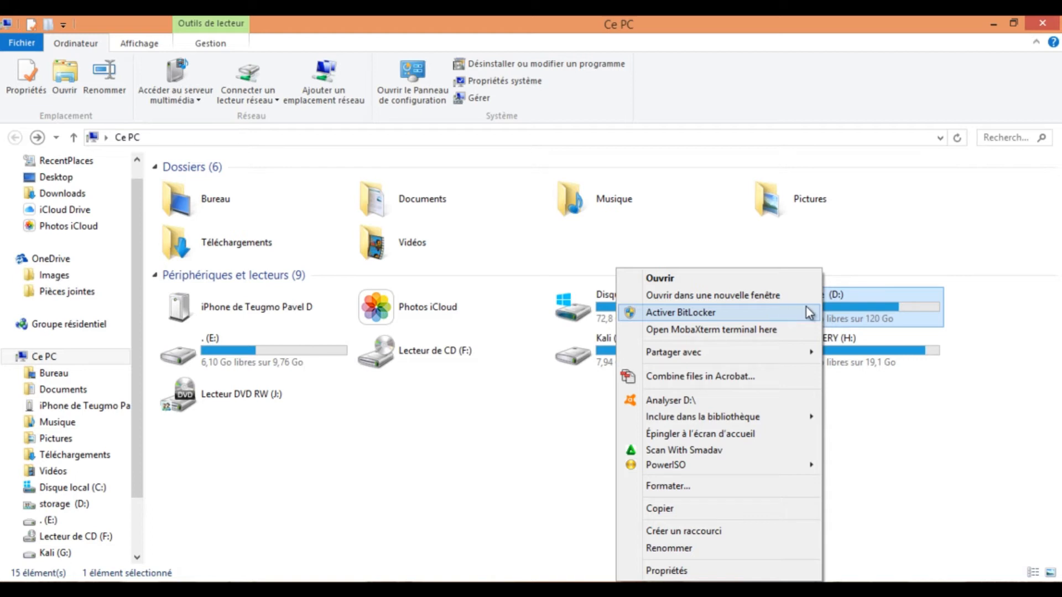
left_click(297, 479)
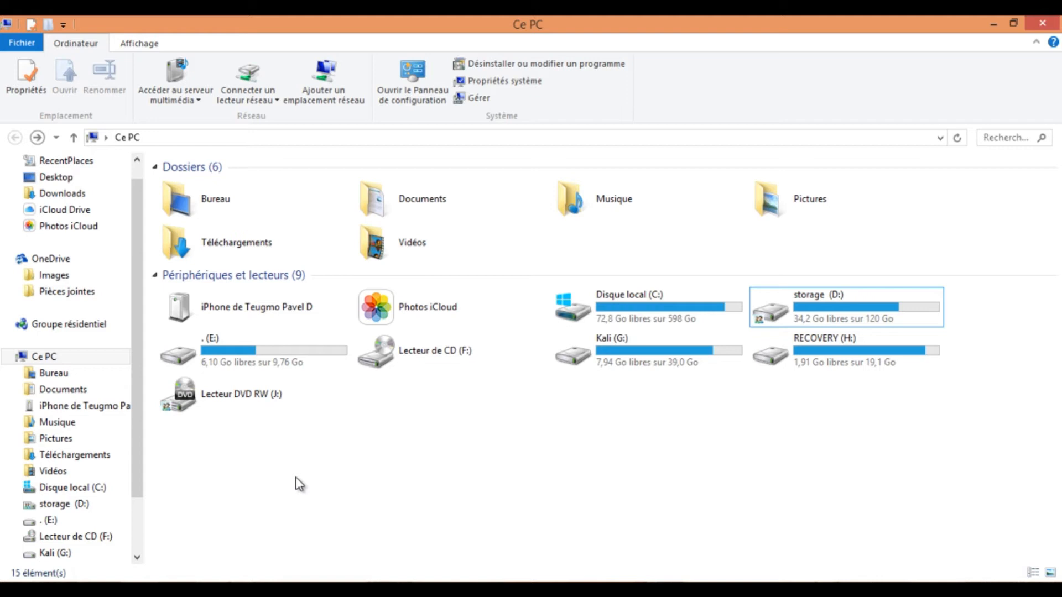
Open the list of Windows features to turn on or off from Programmes et fonctionnalités in the Control Panel
key("super+x")
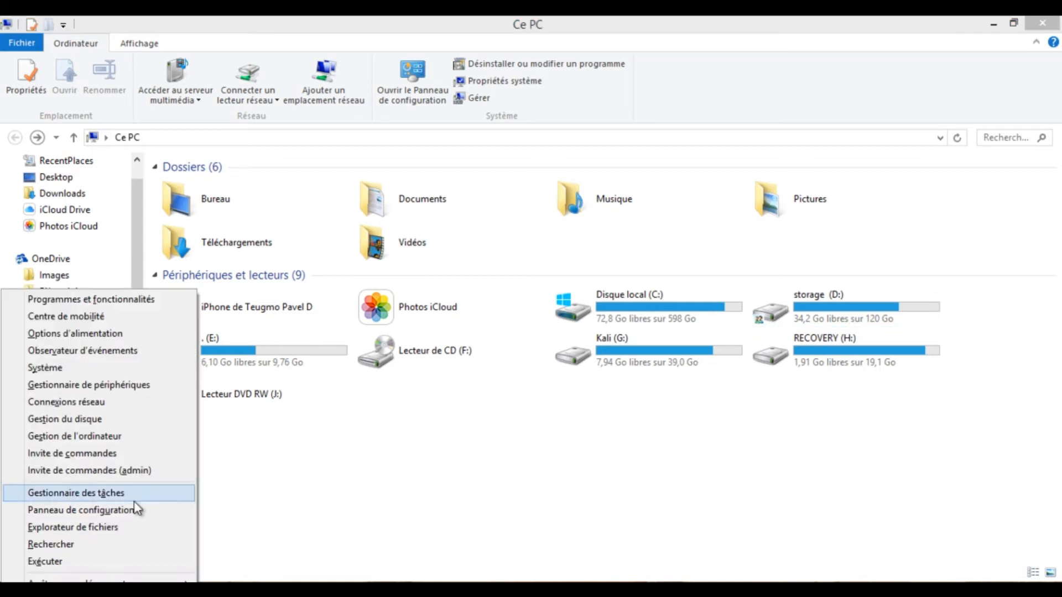
left_click(114, 512)
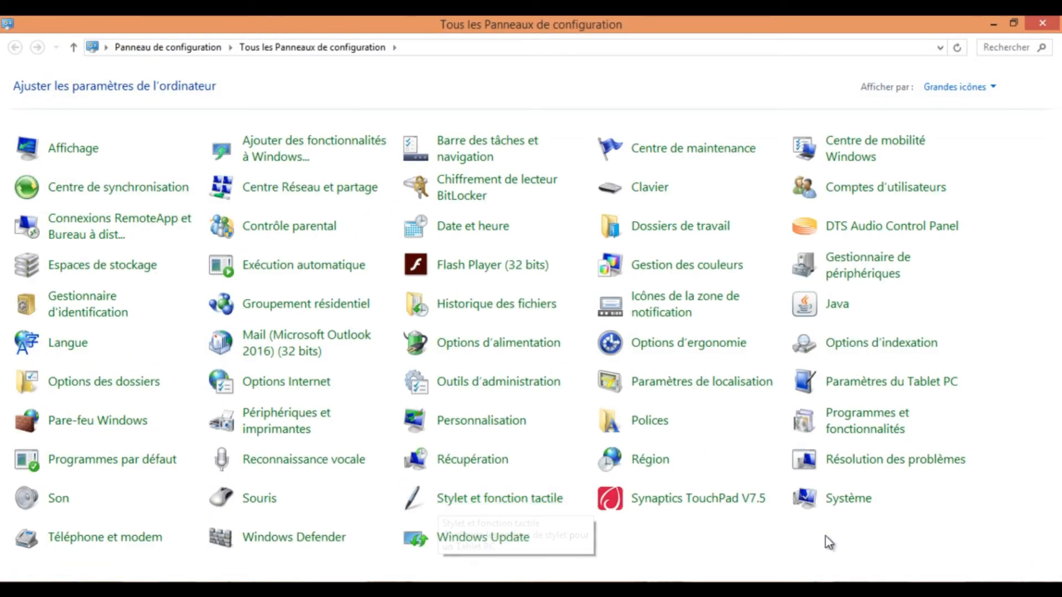
left_click(884, 434)
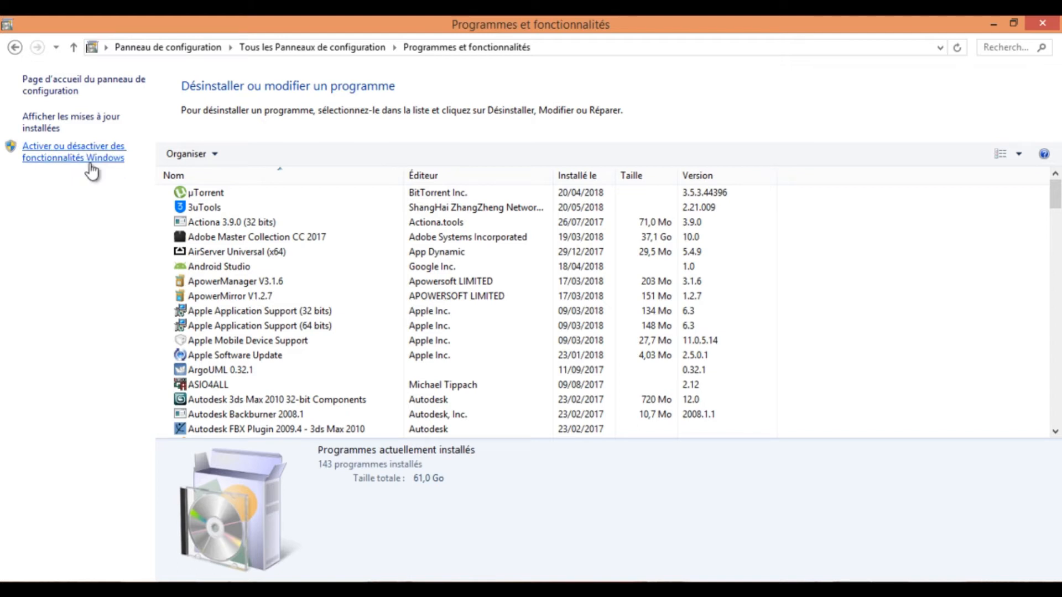
left_click(102, 160)
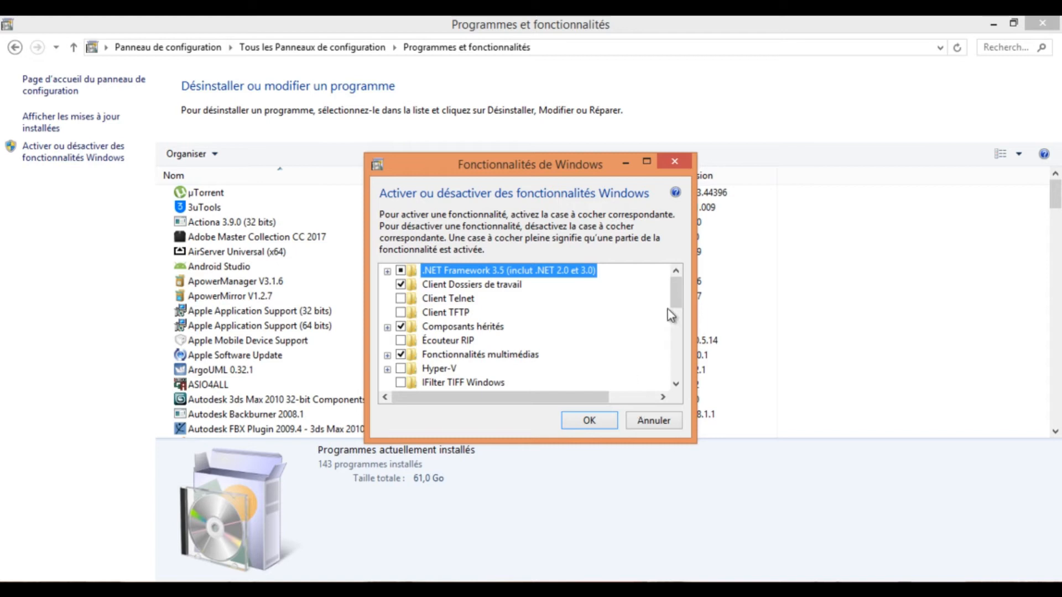
Look through the optional Windows features for BitLocker and dismiss the list without applying changes
left_click_drag(679, 299, 679, 300)
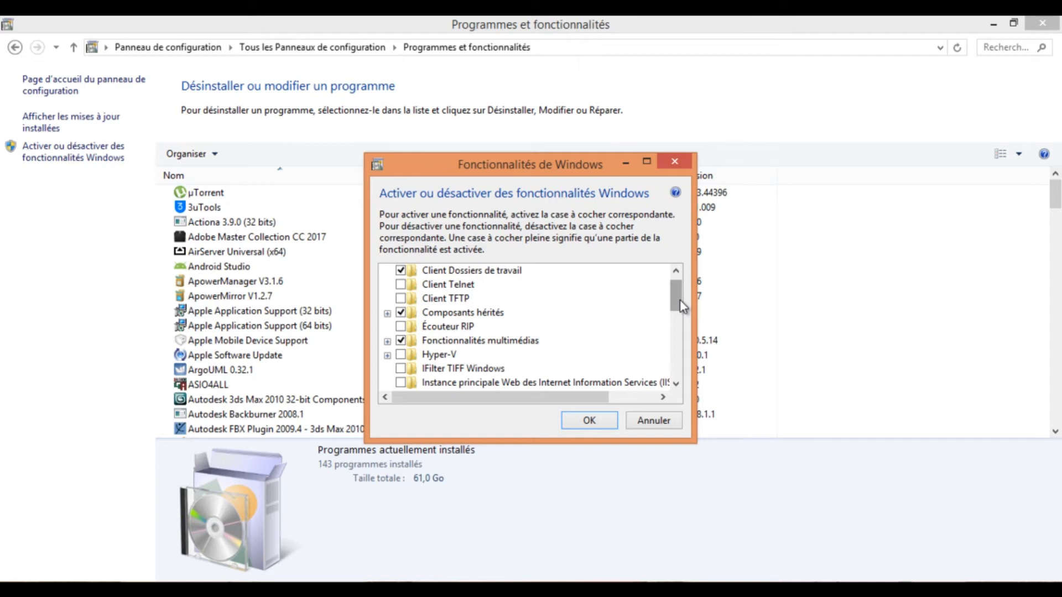
mouse_move(679, 299)
left_mouse_down()
mouse_move(681, 315)
mouse_move(680, 305)
left_mouse_up()
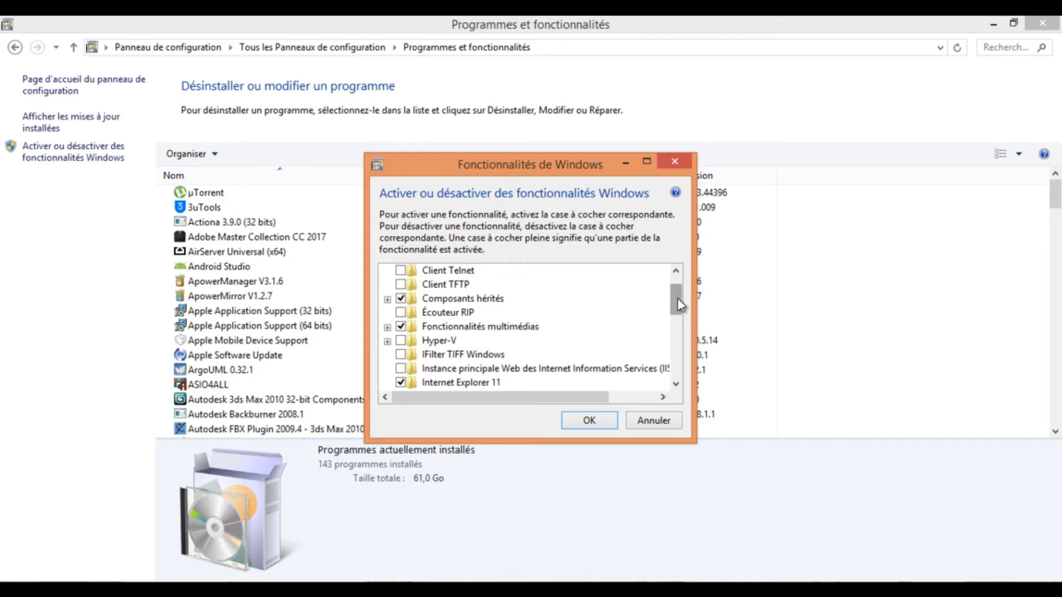
left_click_drag(678, 297, 679, 294)
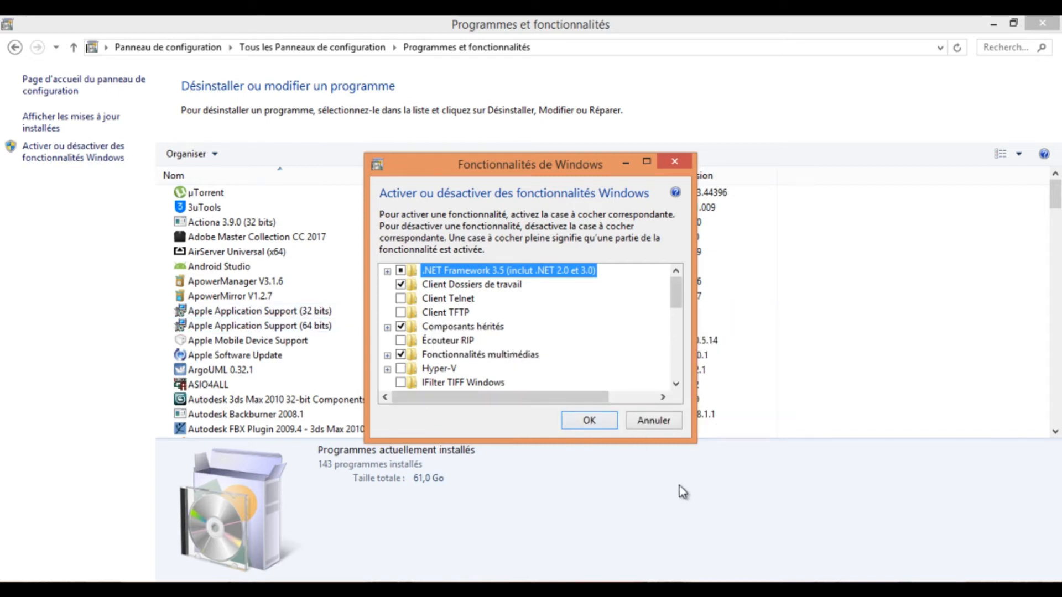
left_click(653, 422)
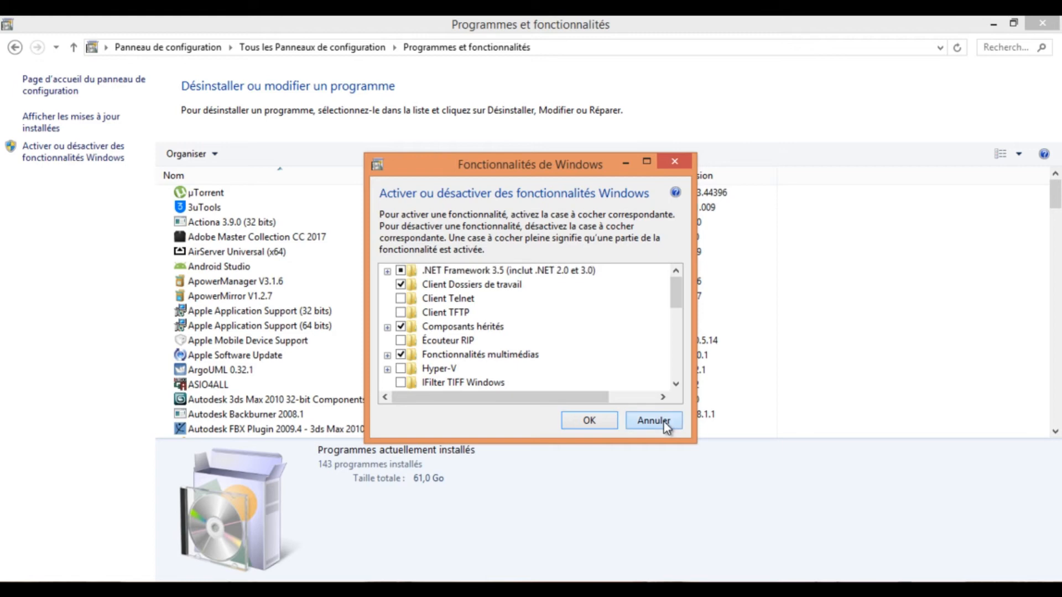
Search the computer for "bitlo" from the Start screen, and close the Programmes et fonctionnalités window
key("super")
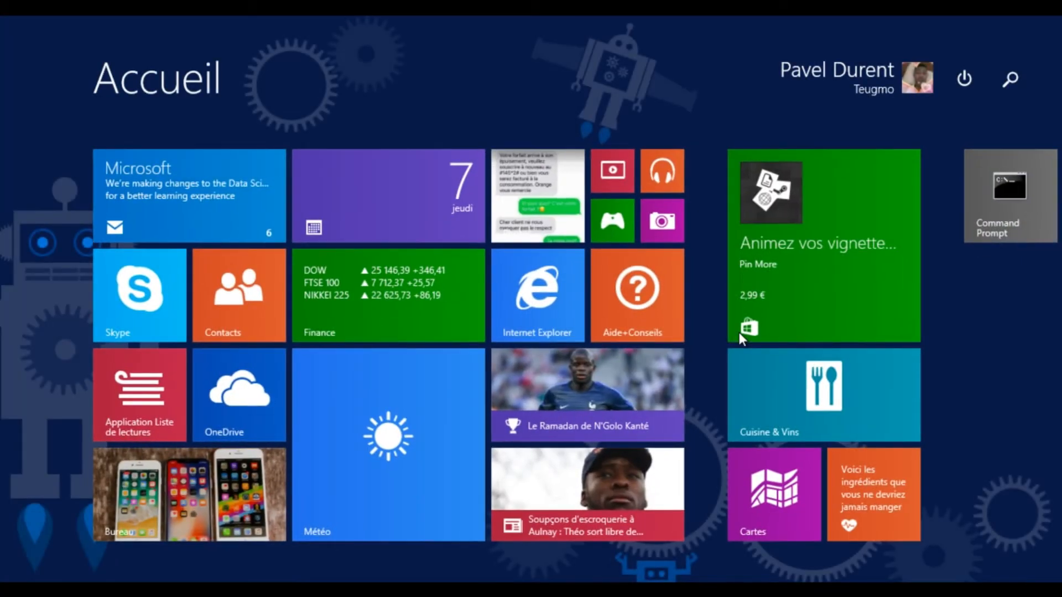
type("bt")
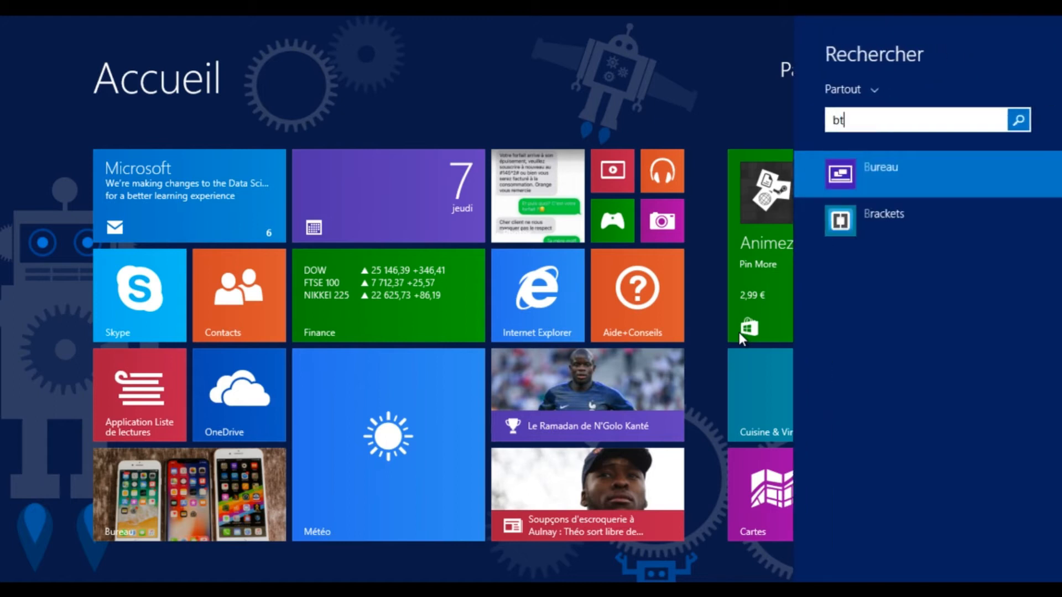
type("lo")
key("BackSpace")
key("BackSpace")
key("BackSpace")
type("it")
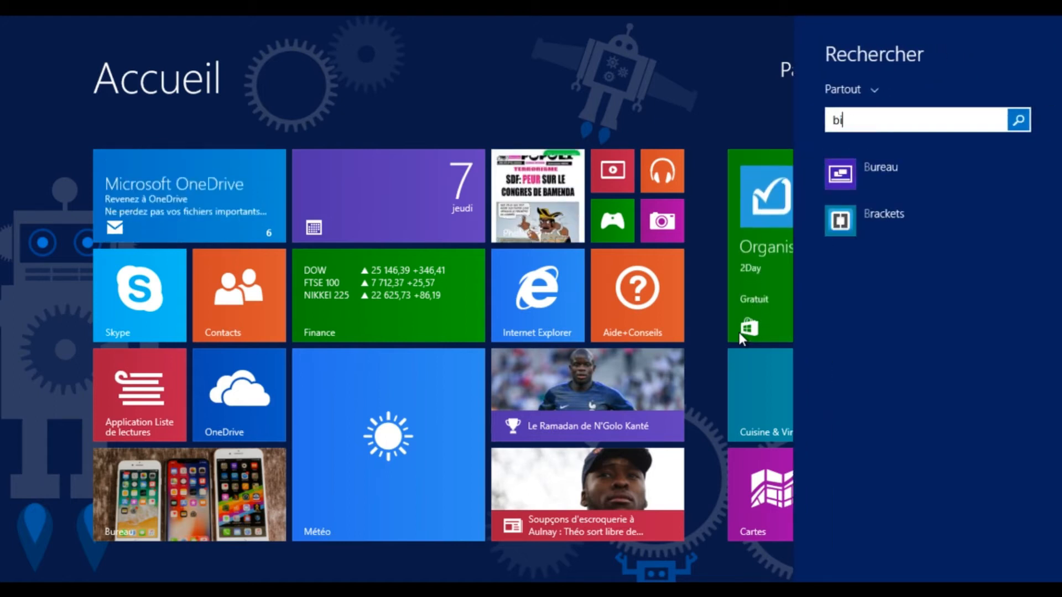
type("lo")
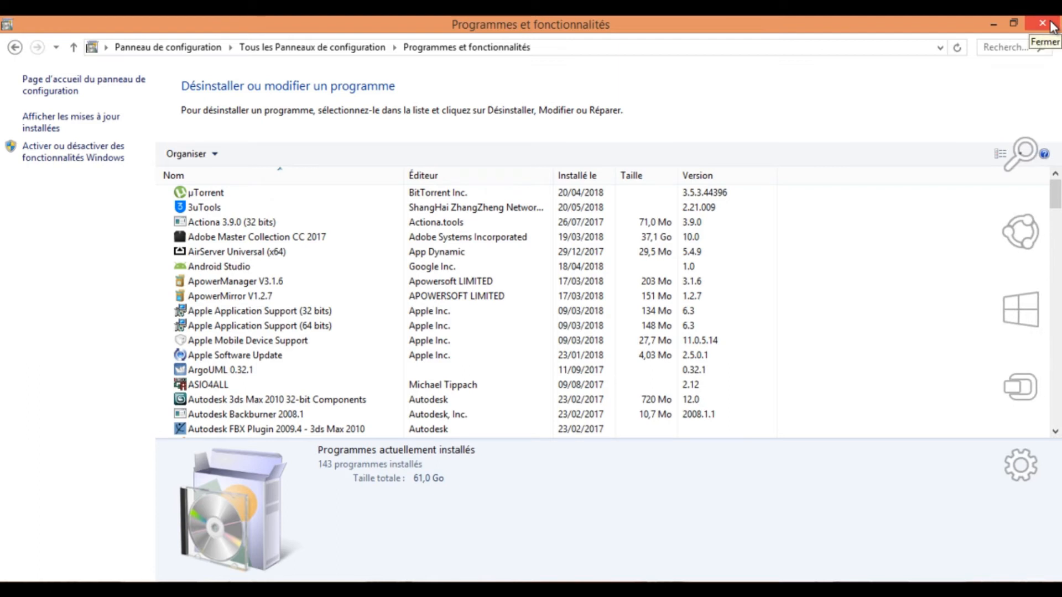
left_click(1050, 24)
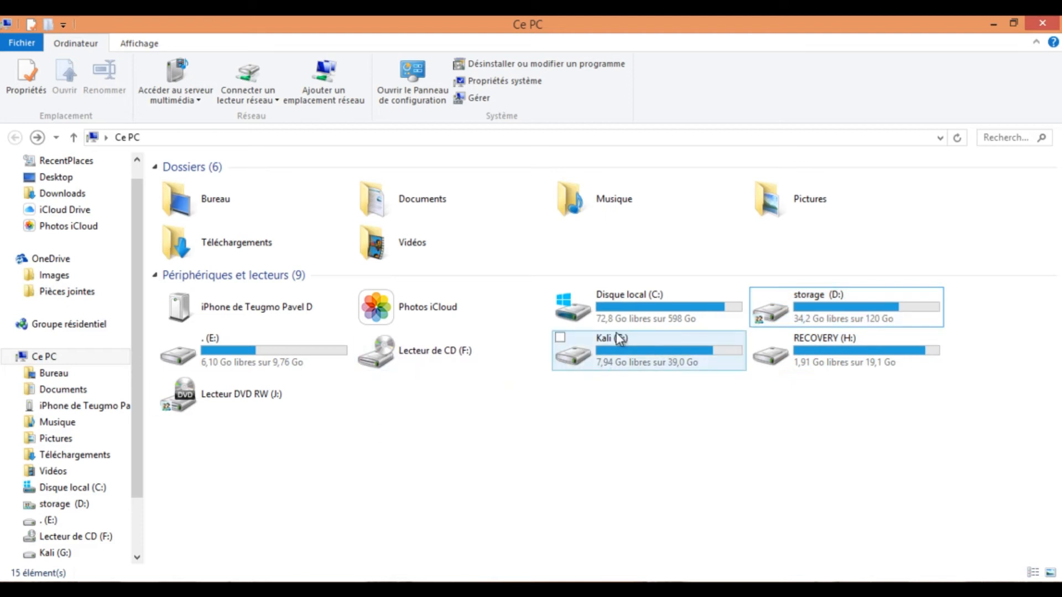
Start BitLocker encryption on the storage (D:) drive and choose a password as the unlock method
left_click(800, 330)
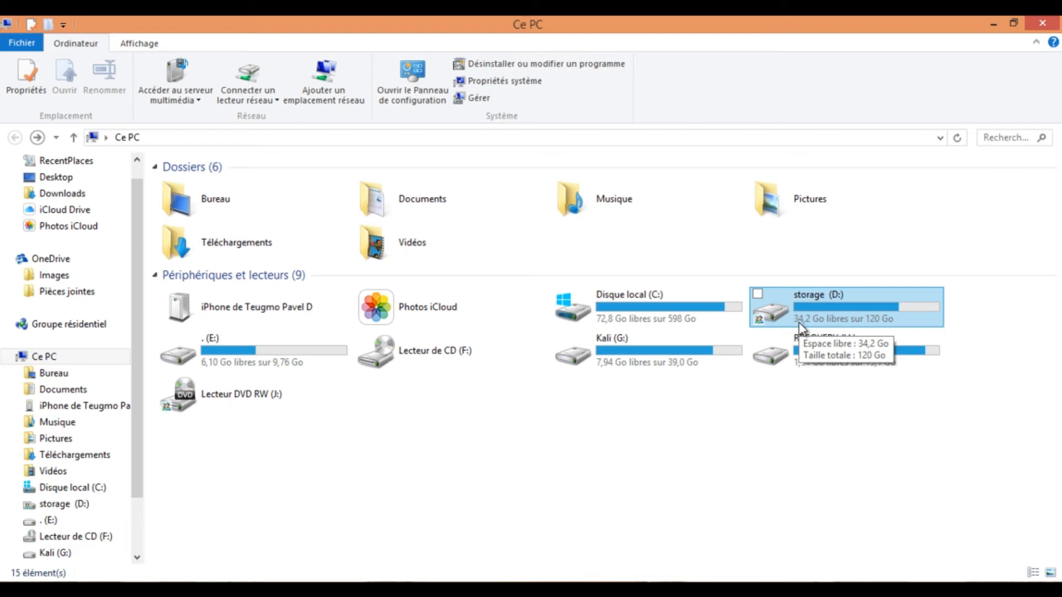
left_click(799, 327)
right_click(800, 328)
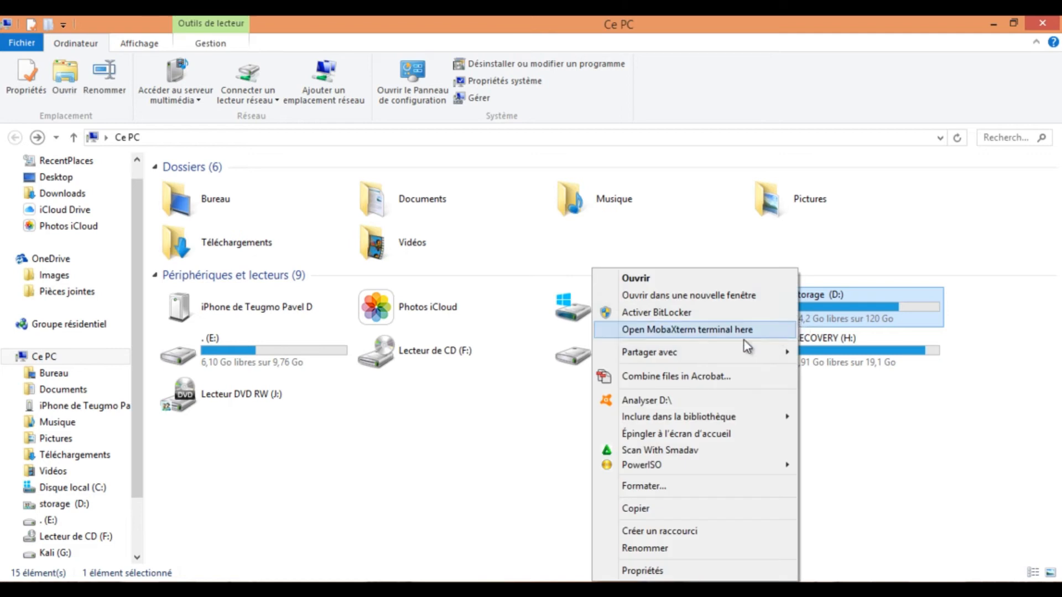
left_click(715, 314)
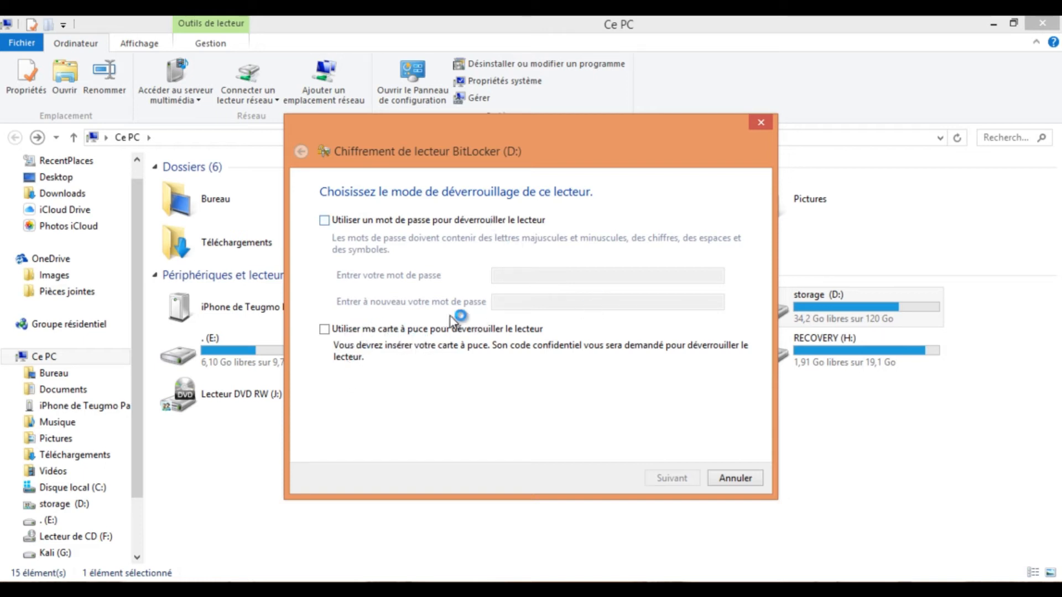
left_click(415, 220)
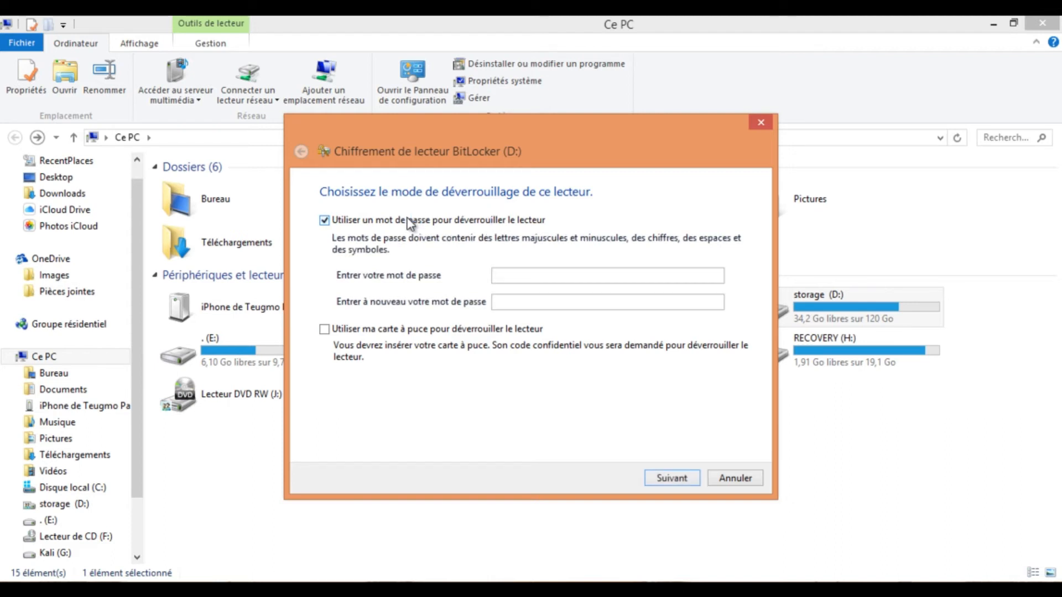
Try to enter the drive's unlock password and its confirmation
left_click(558, 275)
type("•")
key("BackSpace")
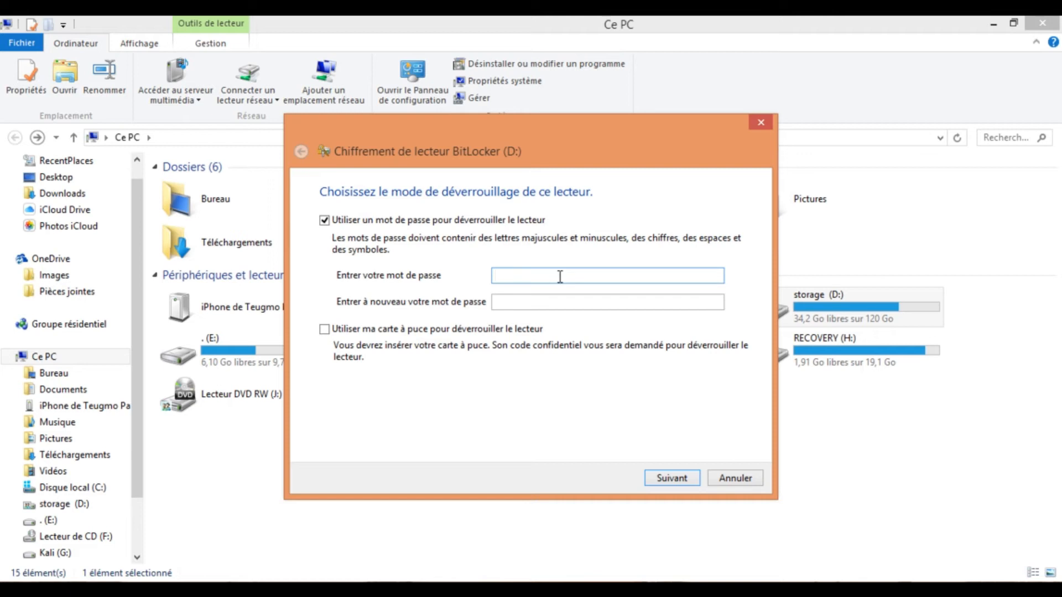
type("•••••••••••••••")
key("Tab")
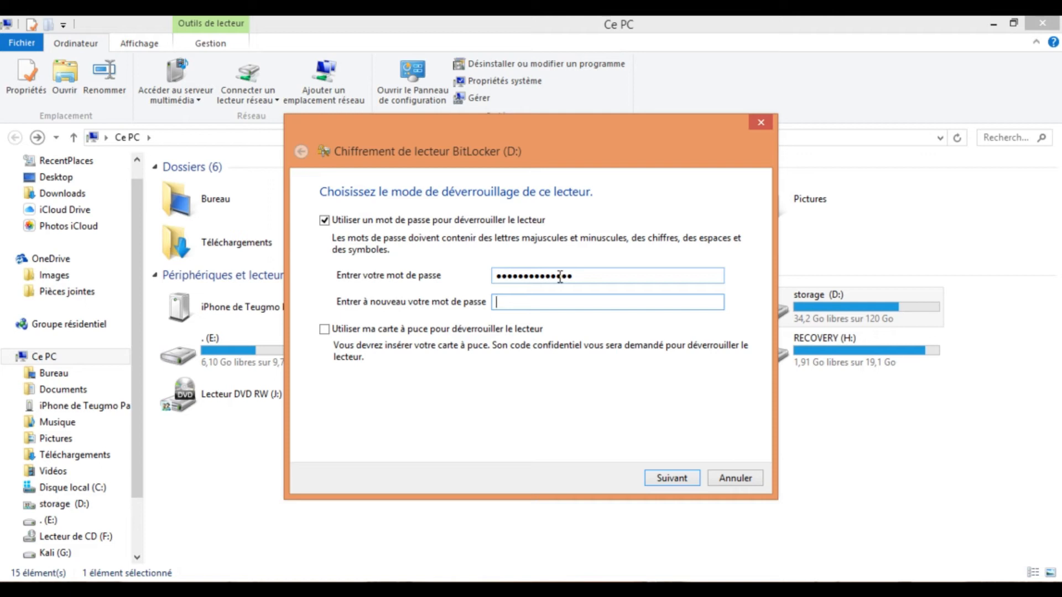
type("••")
key("BackSpace")
key("BackSpace")
type("•")
double_click(593, 277)
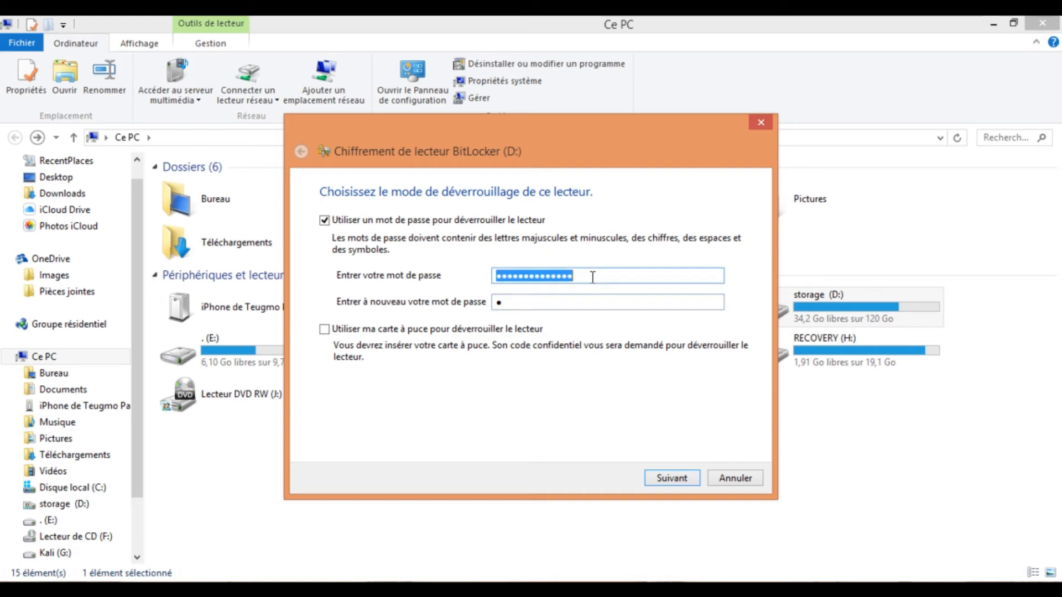
type("•••")
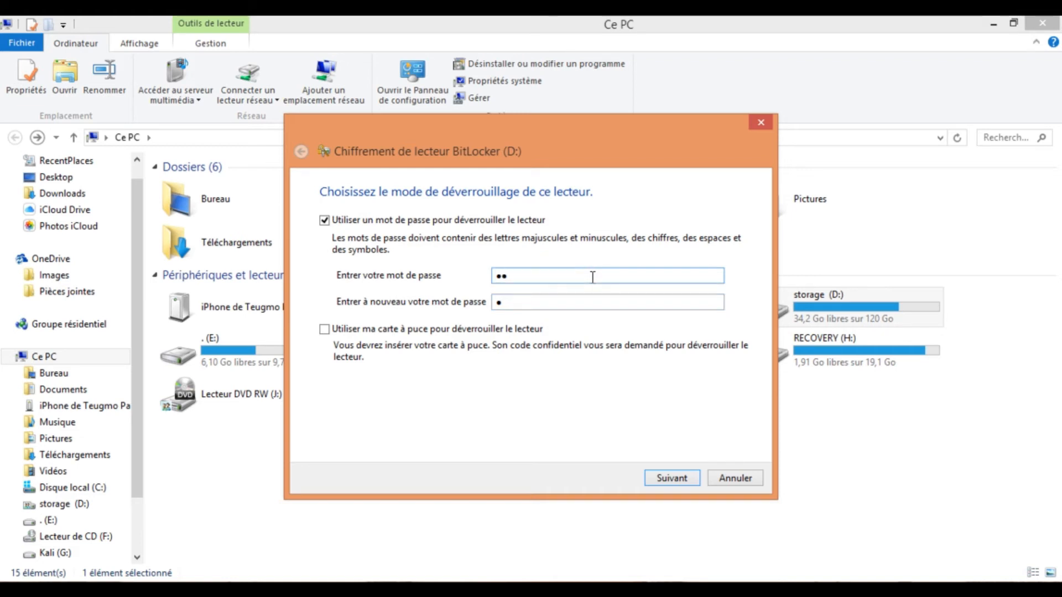
type("•")
Enter the unlock password for drive D: again in full, repeat it in the confirmation field, and continue the BitLocker setup
double_click(592, 277)
type("••••••••••••••")
key("Tab")
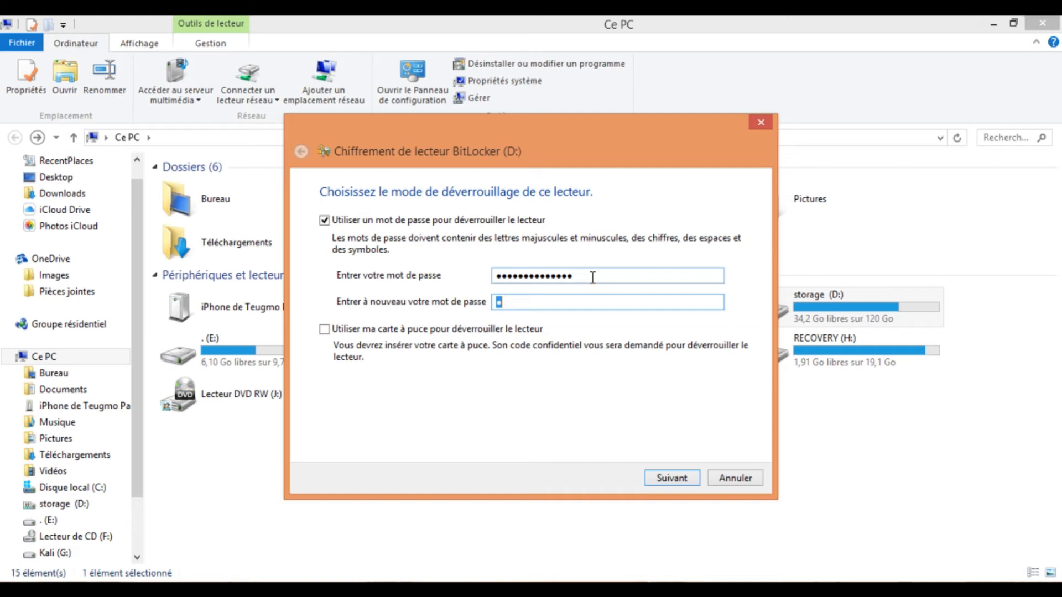
type("•••••••••••••••")
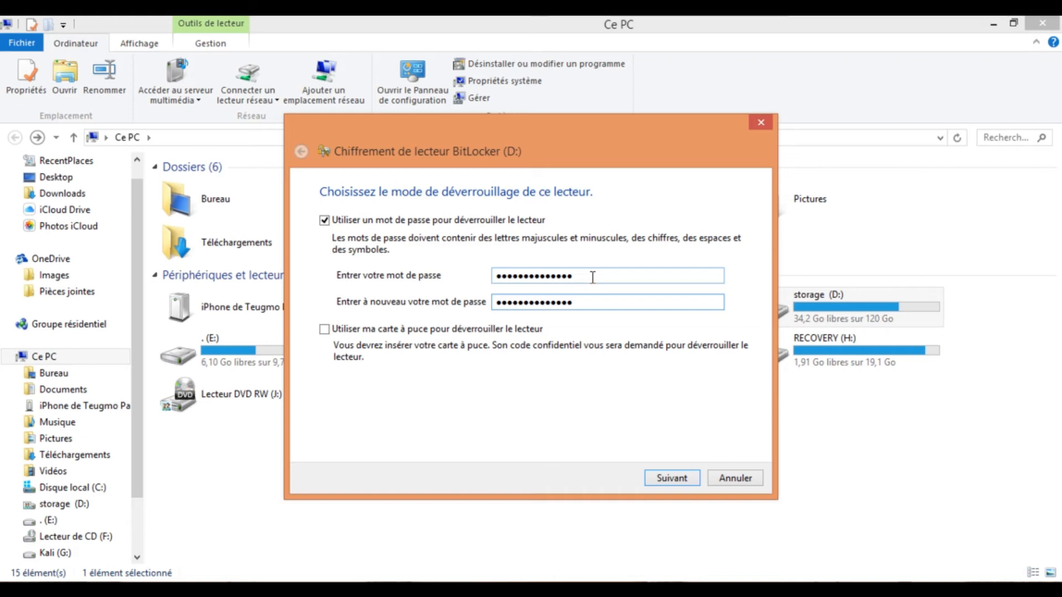
left_click(674, 479)
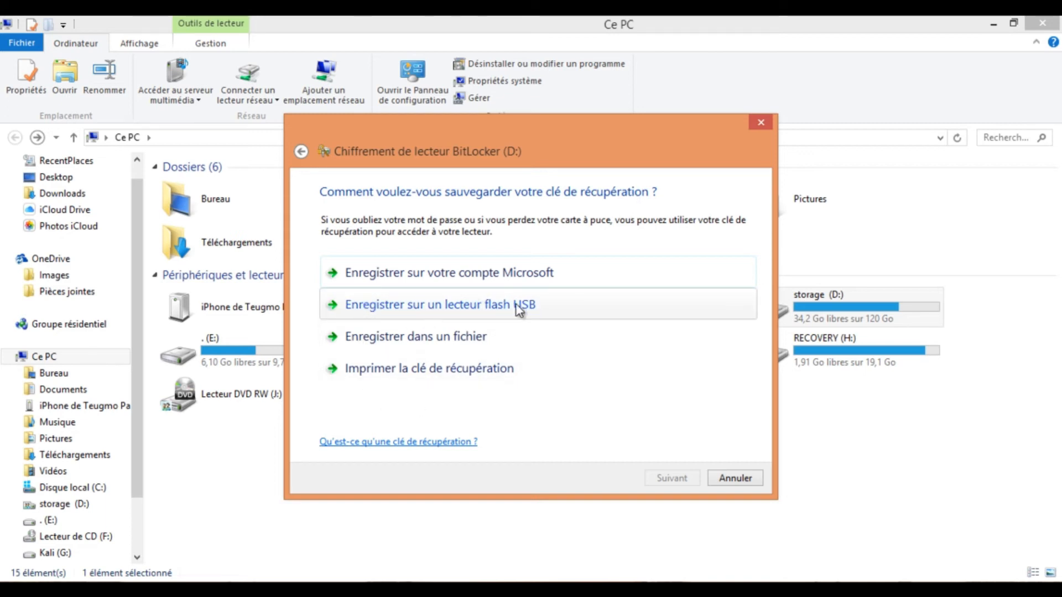
Save the BitLocker recovery key as a text file in the Documents subfolder d, accepting storage on this computer
left_click(402, 344)
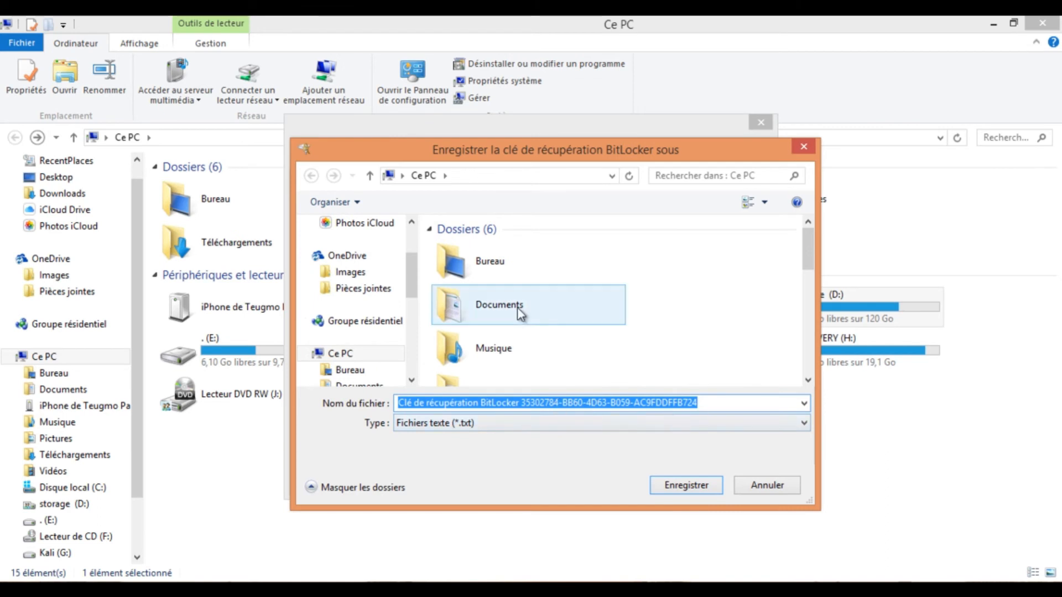
double_click(500, 307)
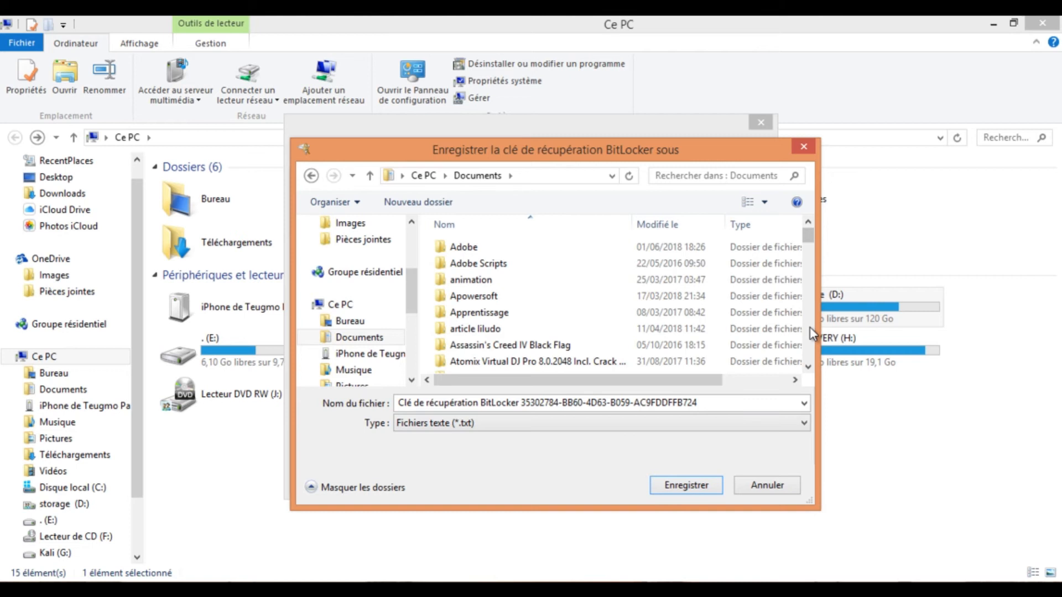
scroll(807, 327, "down", 5)
scroll(810, 329, "down", 1)
scroll(810, 327, "down", 3)
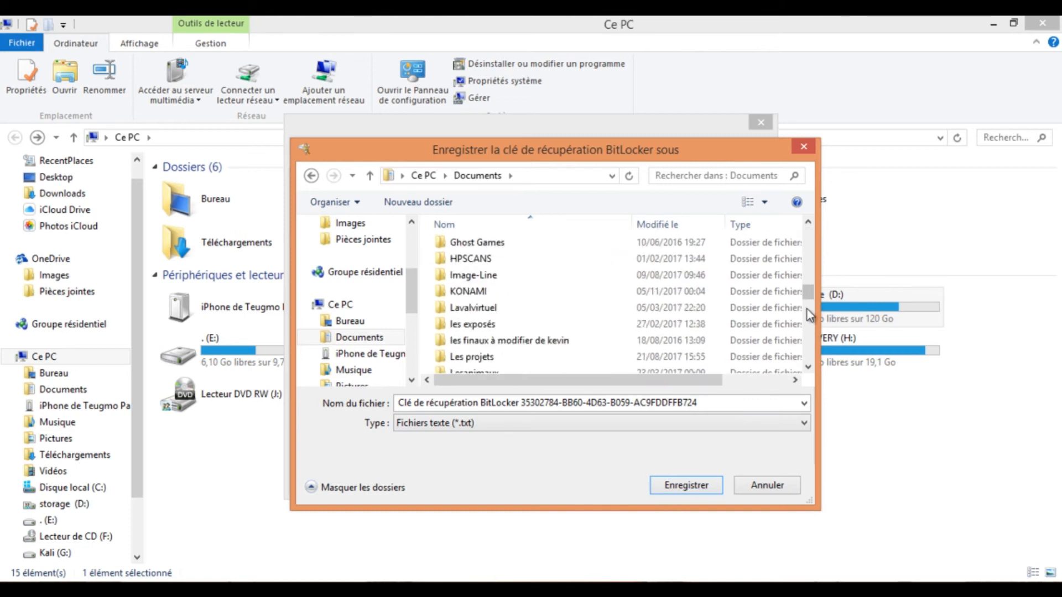
left_click(790, 273)
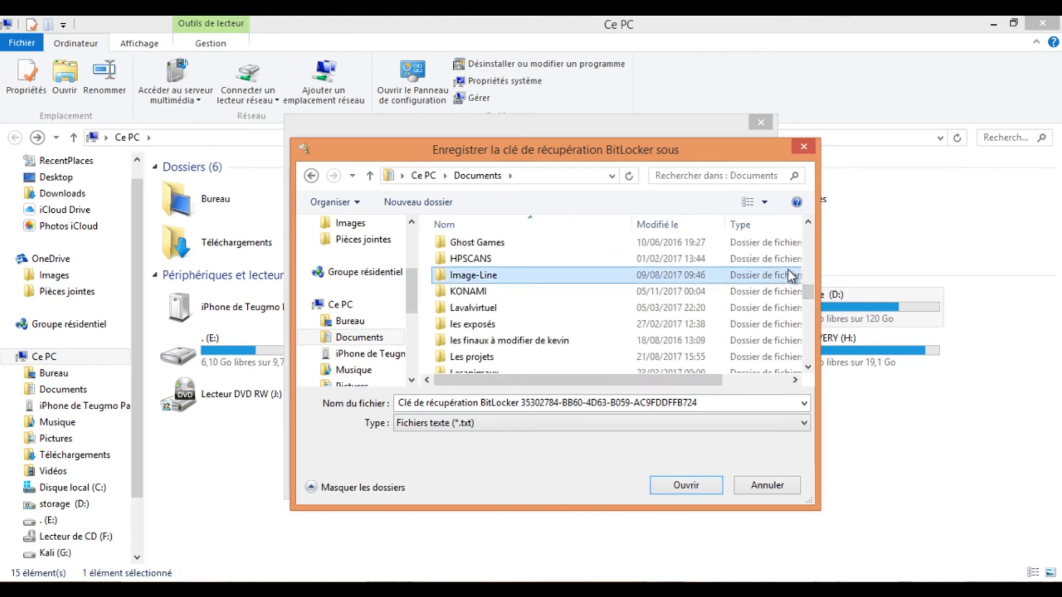
key("d")
key("Return")
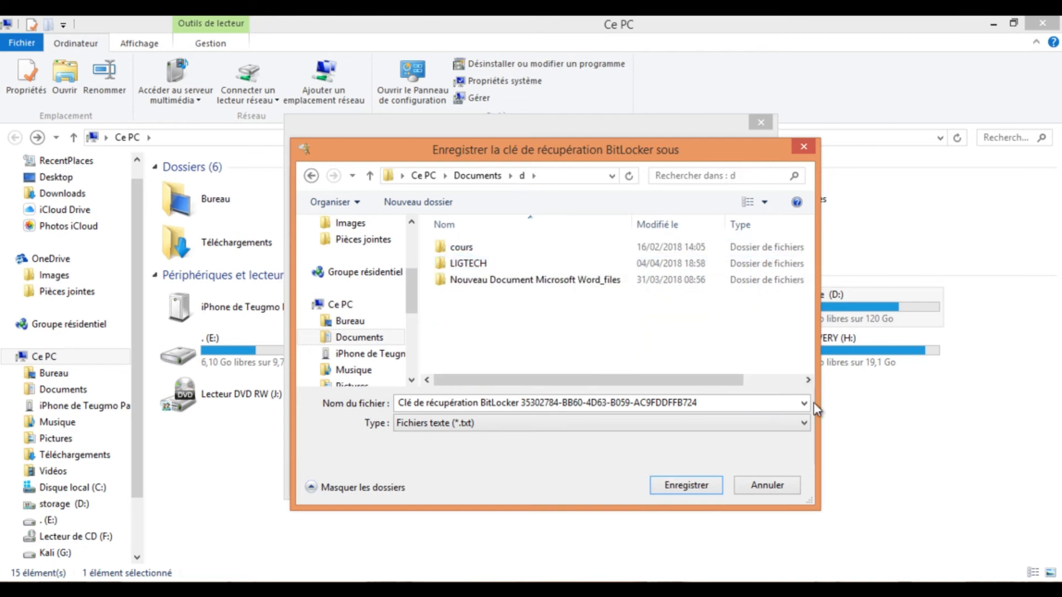
left_click(666, 485)
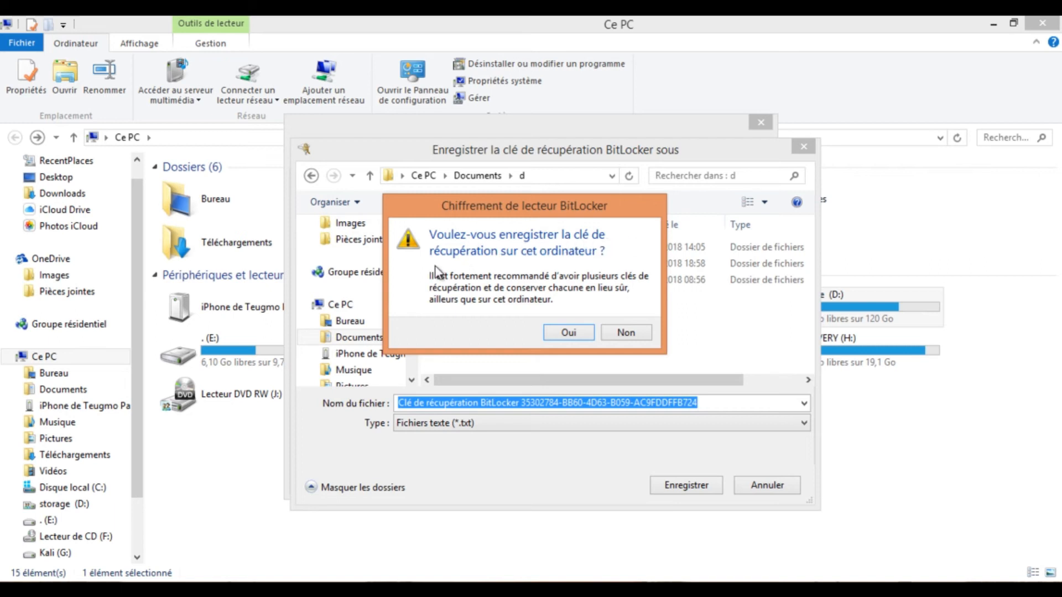
left_click(569, 333)
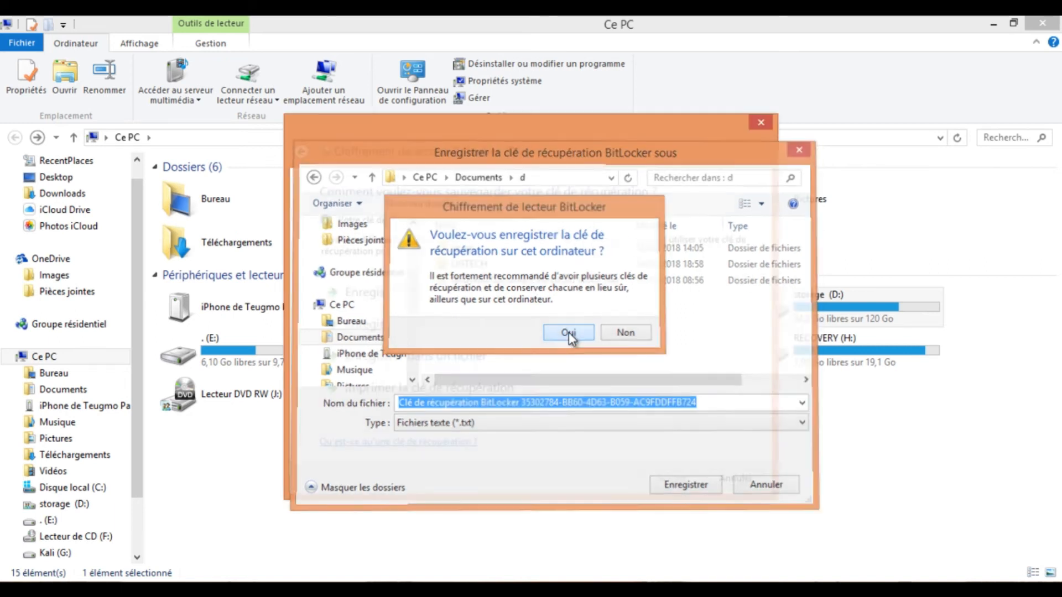
Choose to encrypt the entire D: drive in the BitLocker setup, and cancel the setup
left_click(660, 480)
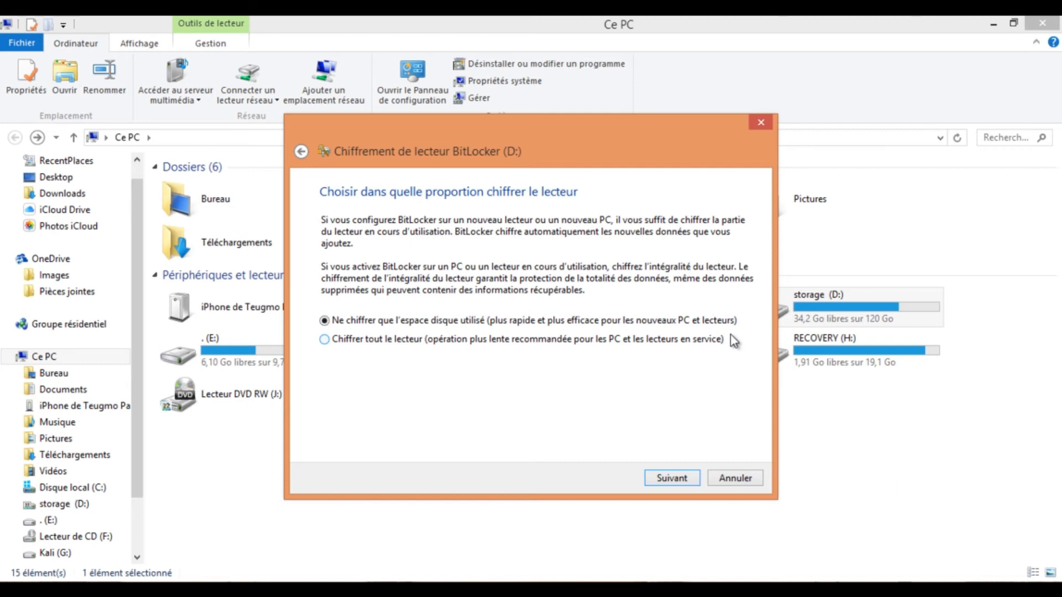
left_click(704, 340)
left_click(505, 322)
left_click(423, 344)
left_click(726, 479)
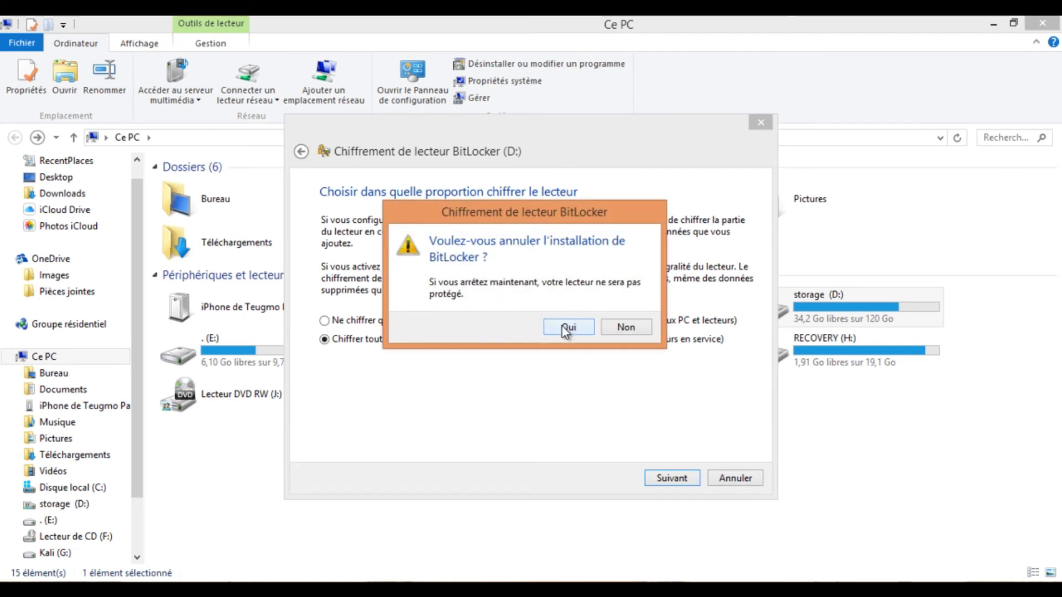
left_click(562, 326)
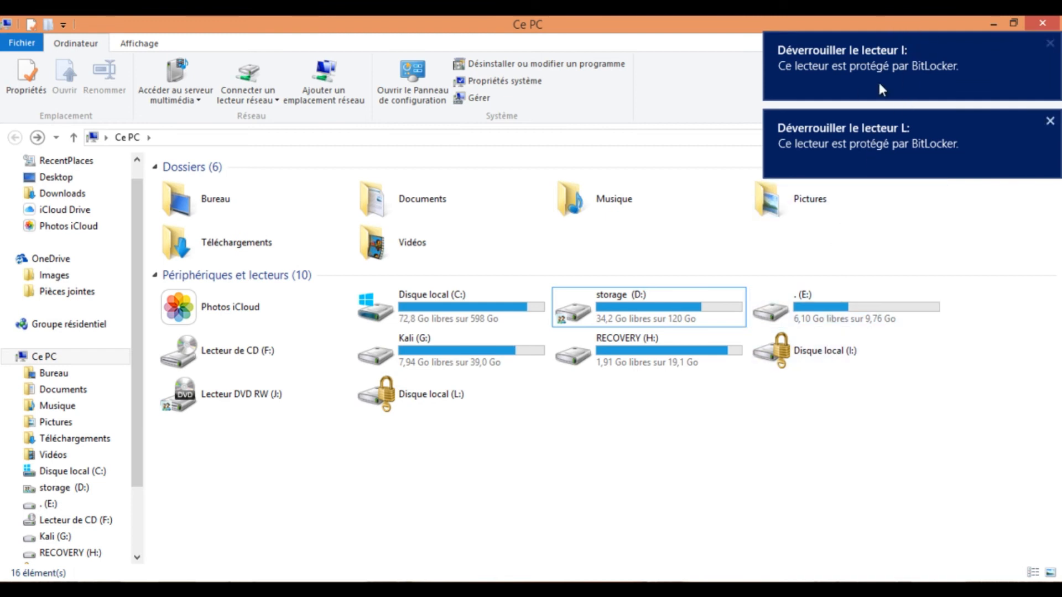
Open the BitLocker unlock prompts of the locked drives I: and L:, and dismiss each one without unlocking
left_click(902, 56)
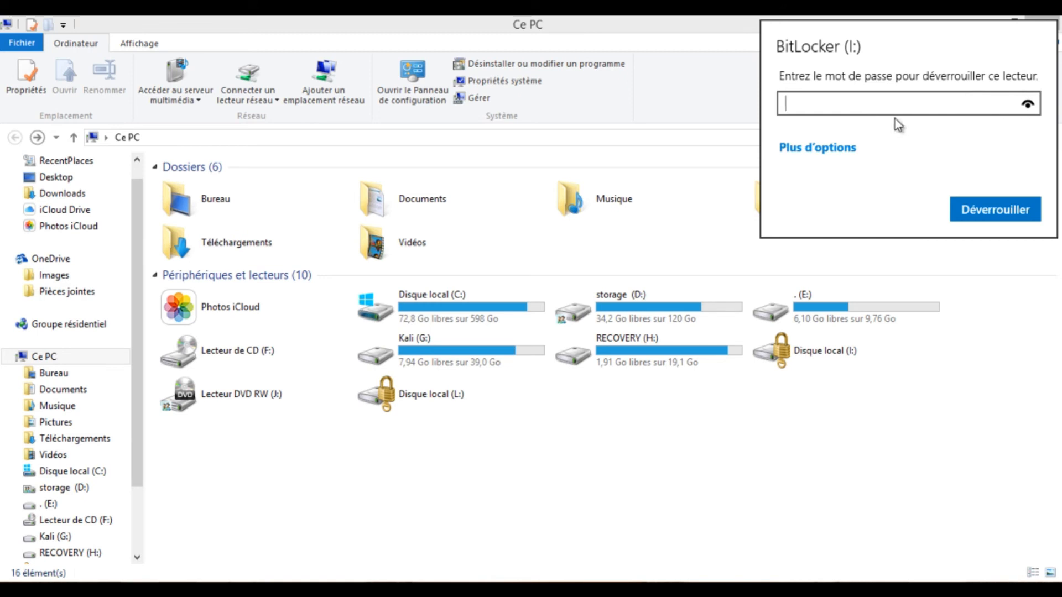
left_click(889, 463)
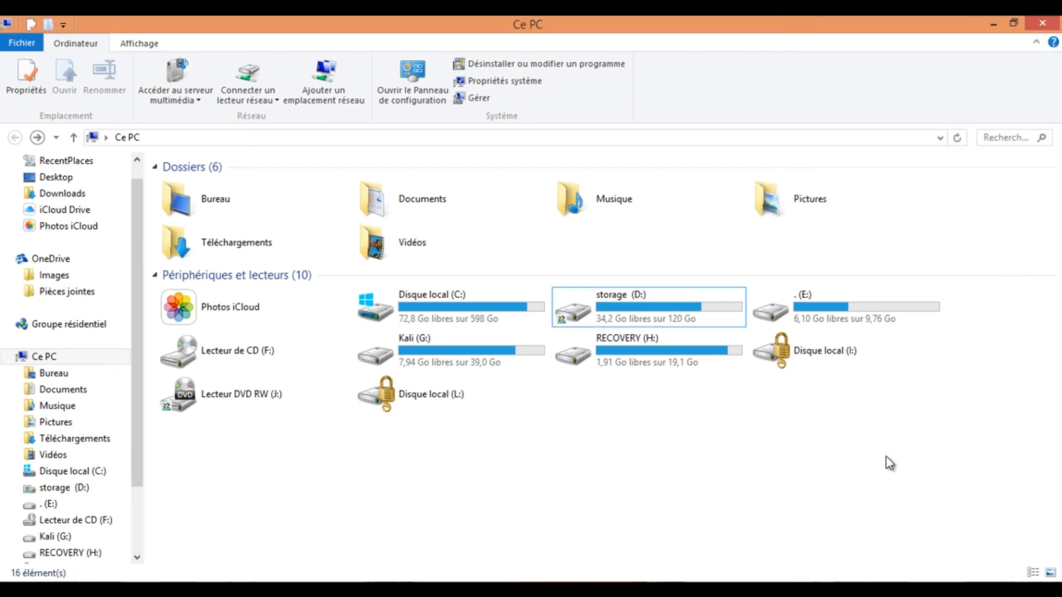
left_click(438, 404)
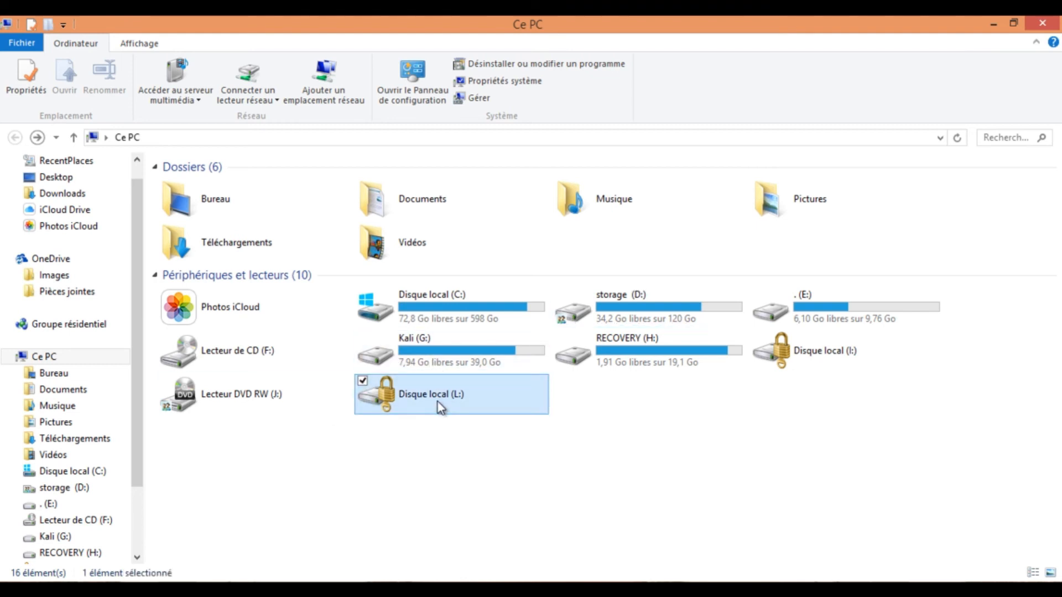
double_click(437, 402)
left_click(830, 470)
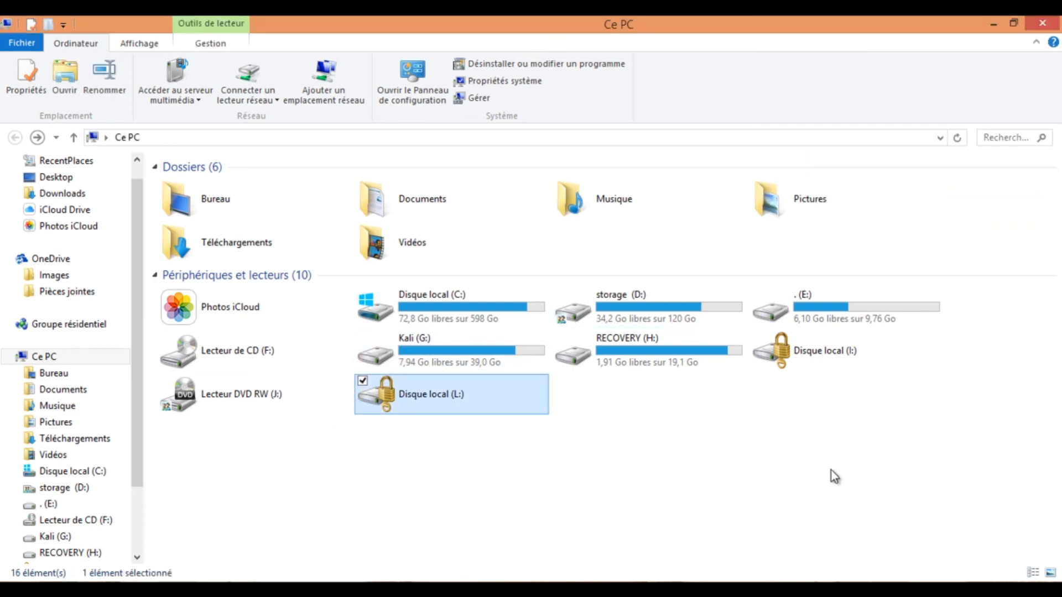
Try to open the locked drive I: from the folder tree without unlocking it
left_click(135, 539)
scroll(134, 538, "up", 1)
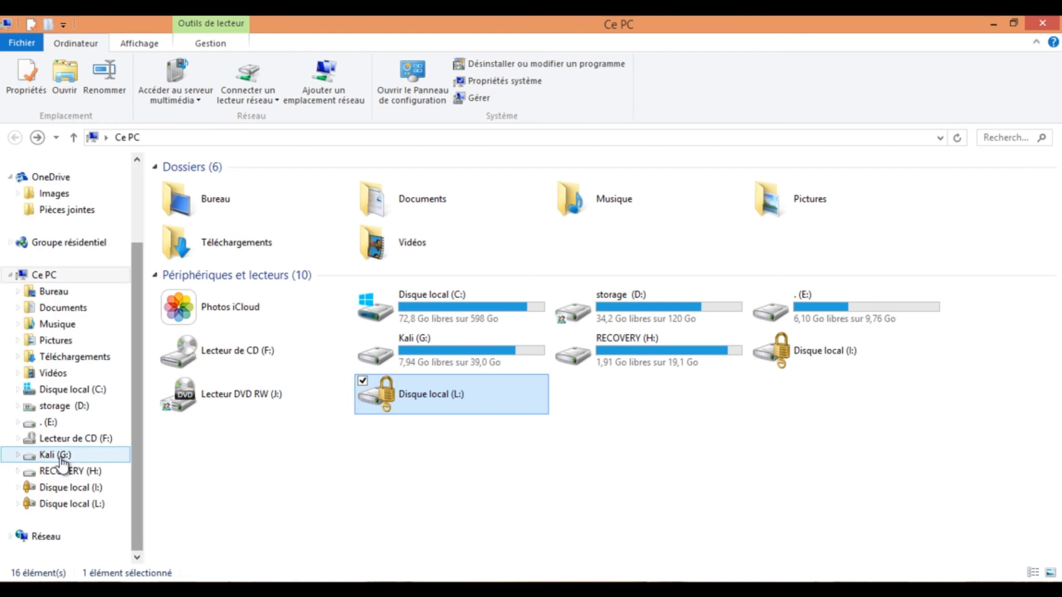
left_click(55, 484)
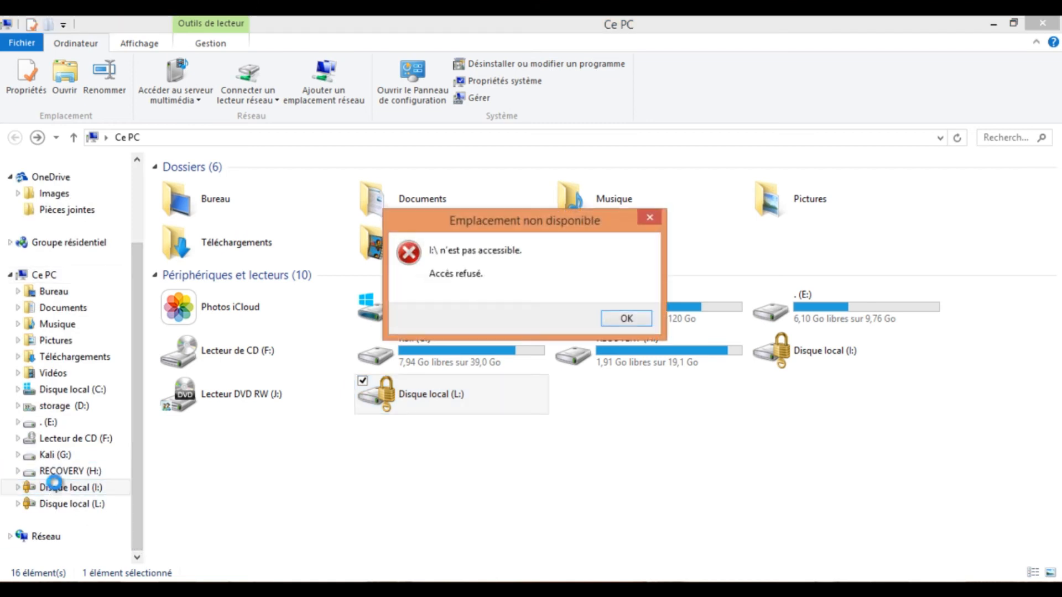
left_click(648, 221)
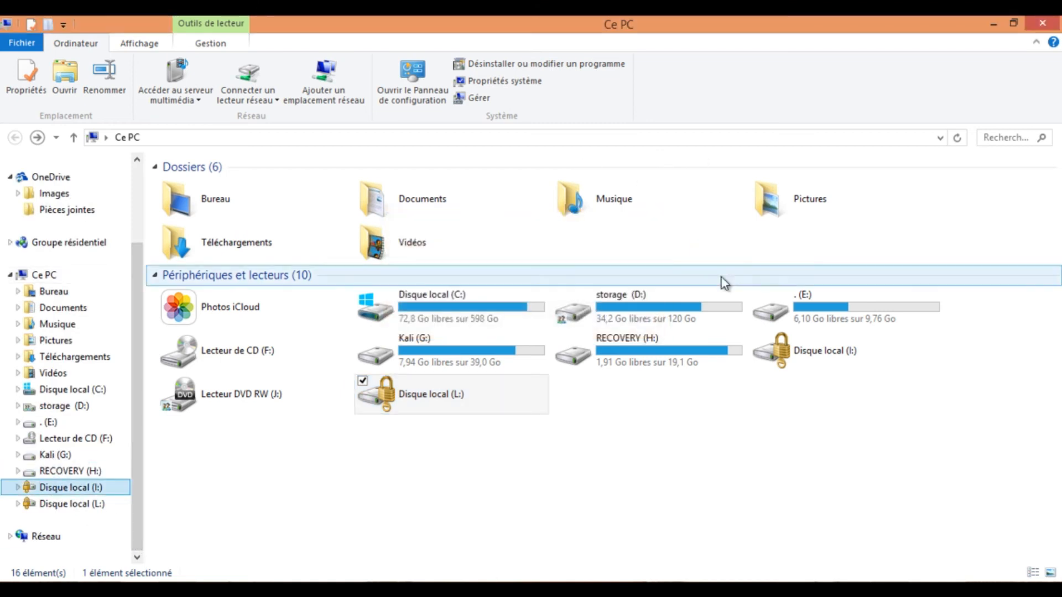
Enter the BitLocker password for the locked drive I: and unlock the drive
double_click(843, 354)
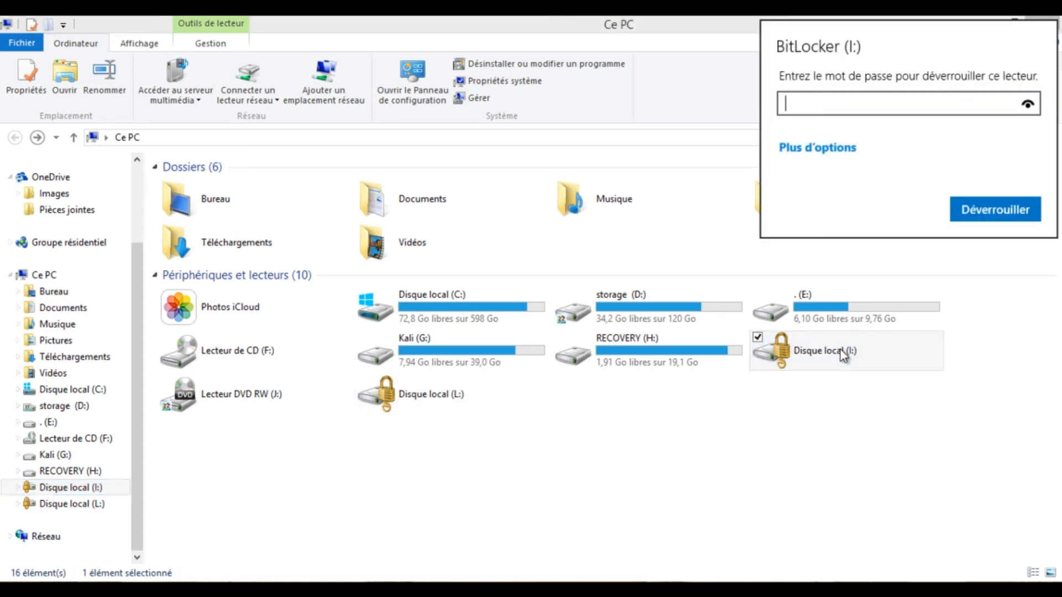
type("•••••••••••••••••••••••••")
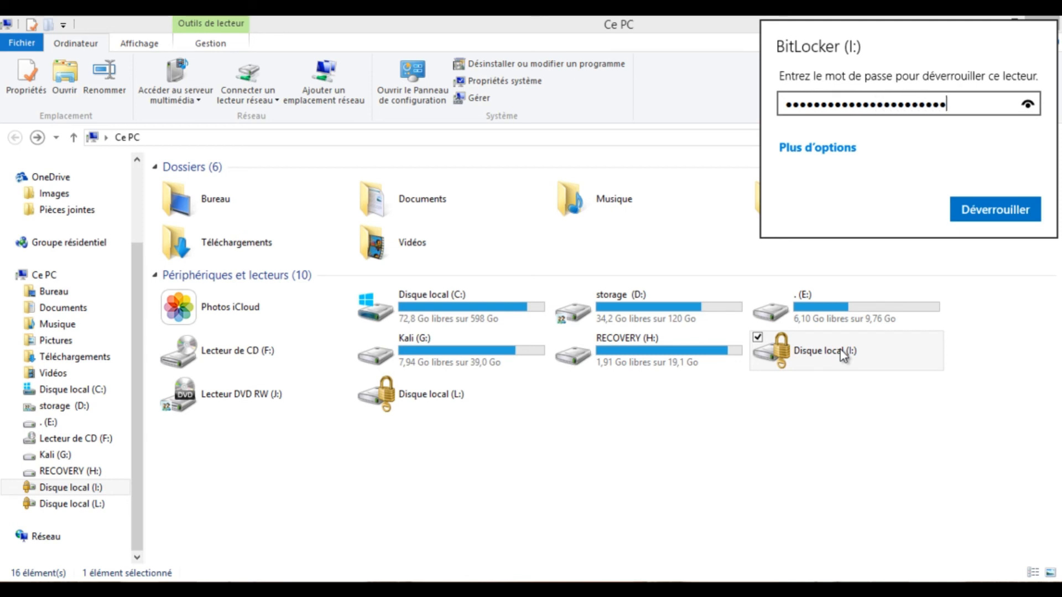
type("•••••••")
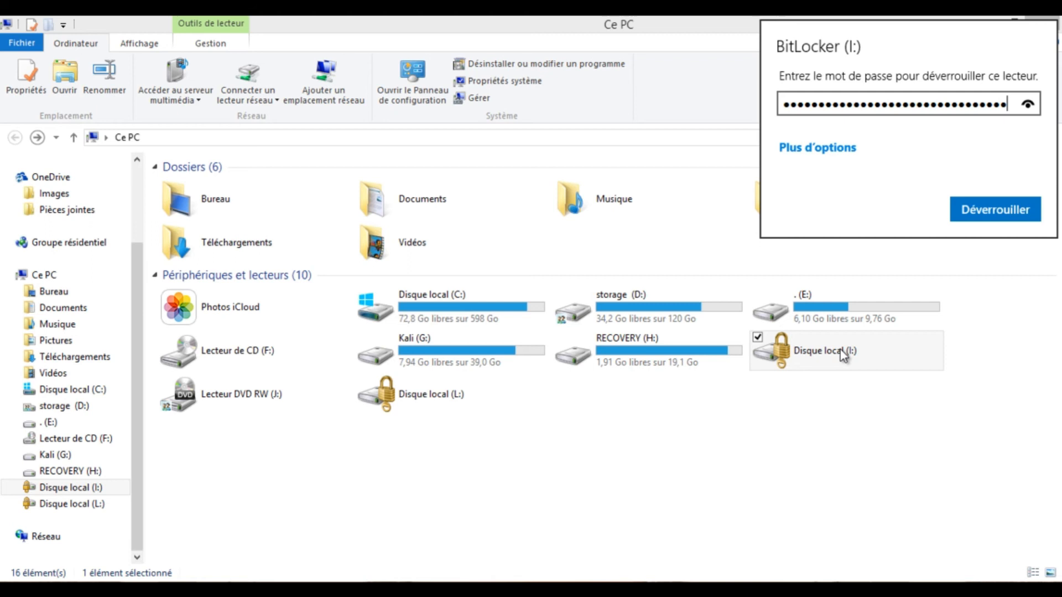
key("Return")
key("Return")
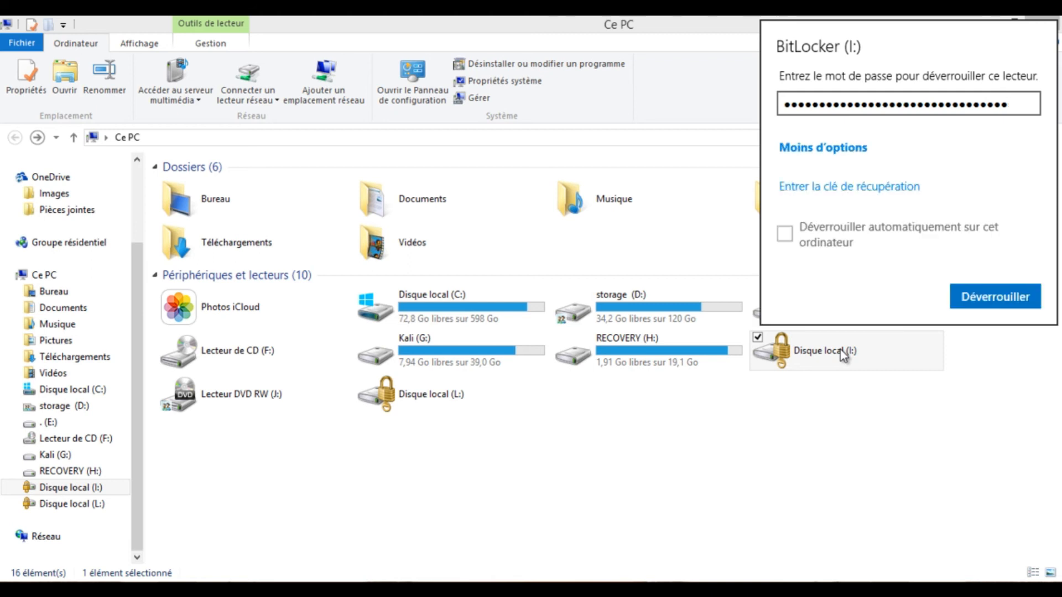
key("Return")
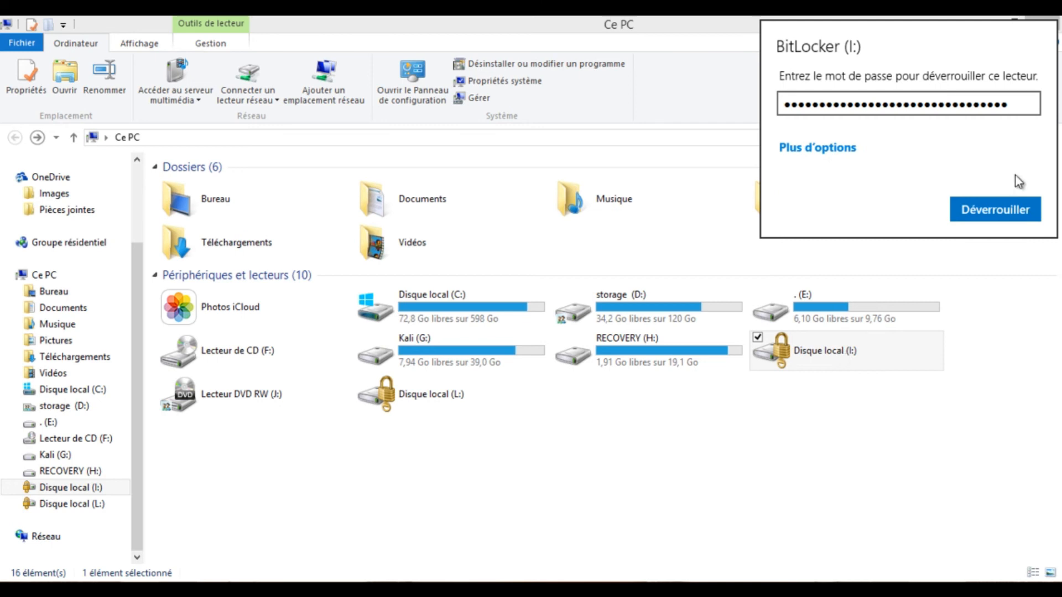
left_click(995, 210)
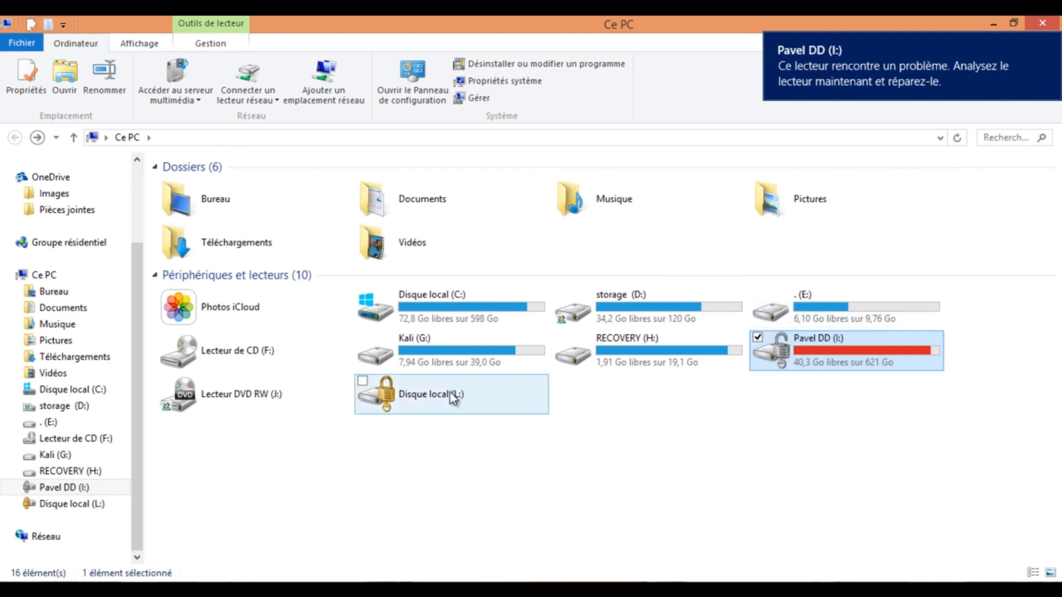
Open the unlocked drive I: to view its folders, close the extra window, and return to Ce PC
double_click(850, 363)
key("ctrl+n")
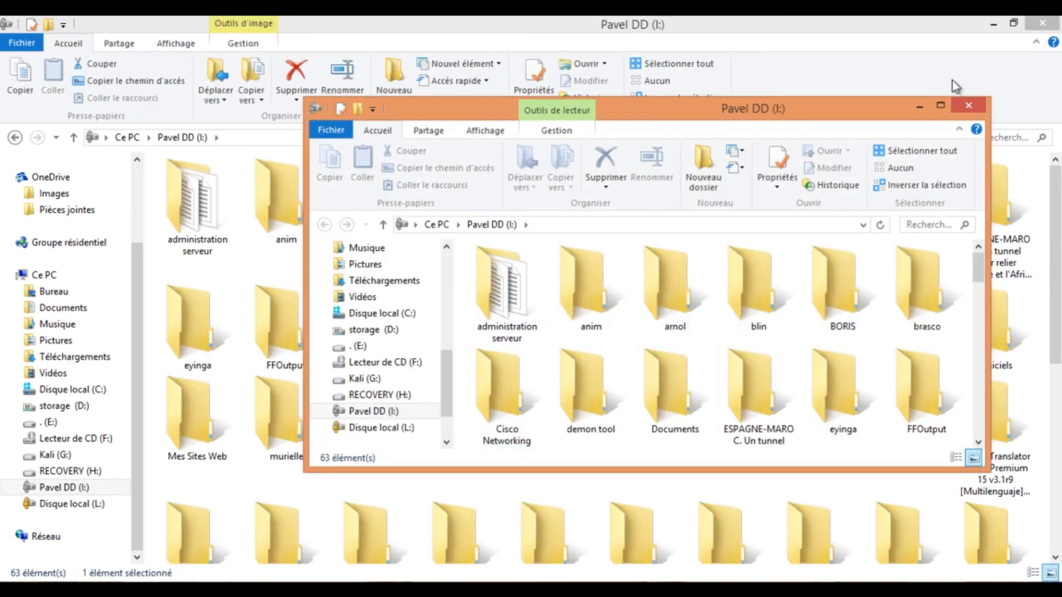
left_click(965, 105)
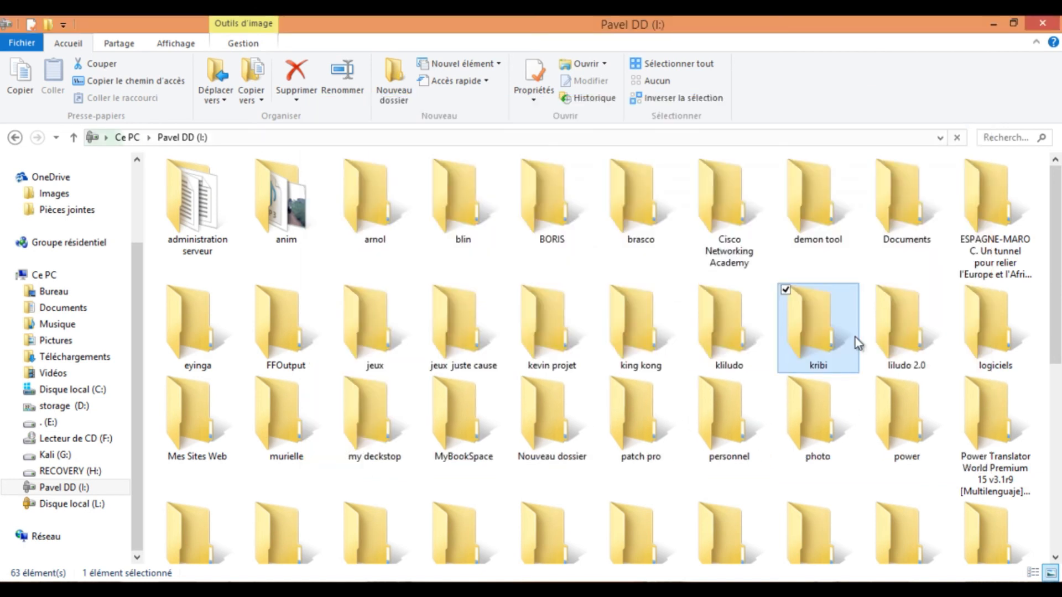
left_click(351, 476)
key("BackSpace")
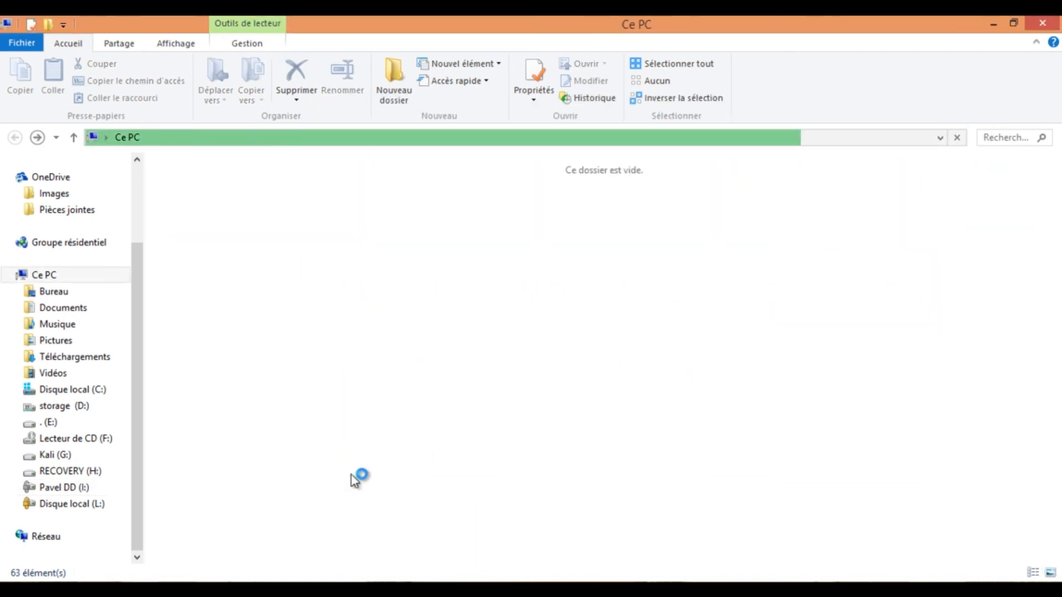